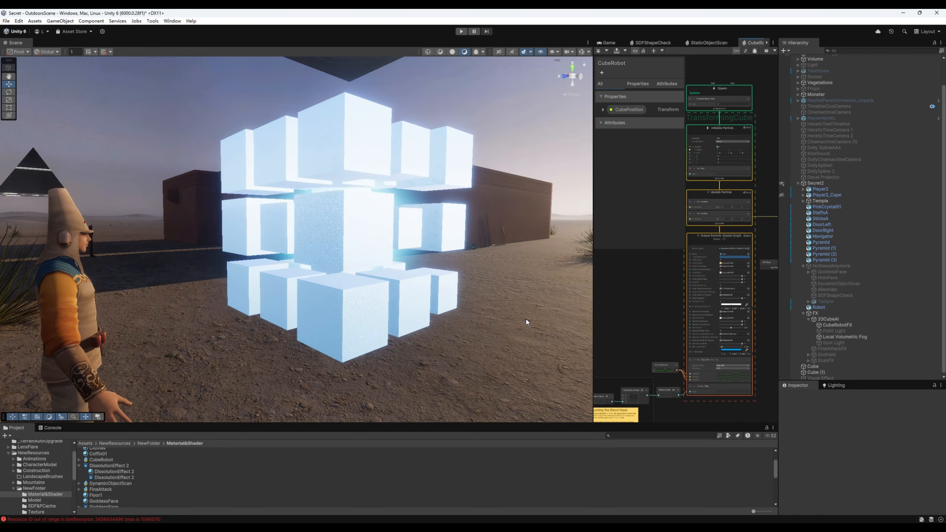
Enlarge the graph area and open the DissolutionEffect 2 shader graph used by the CubeRobot particle output
right_click_drag(526, 320, 570, 322)
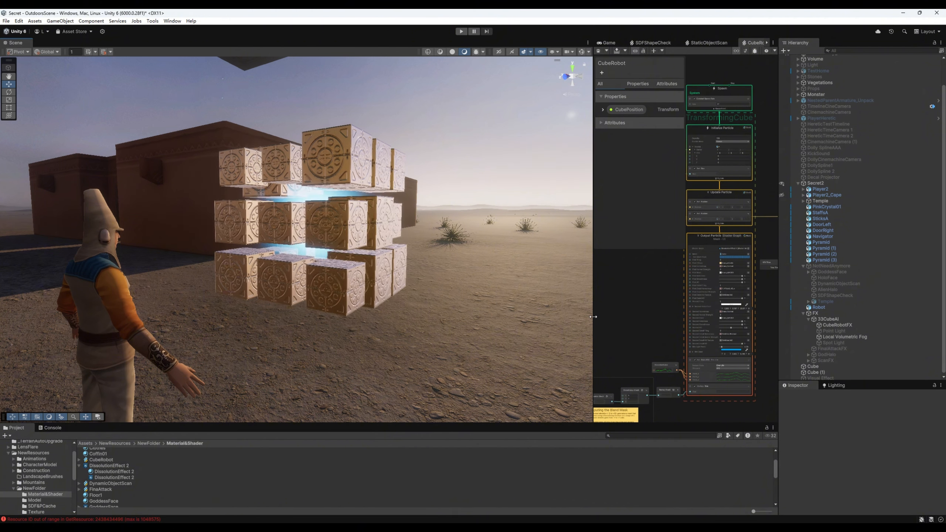
left_click_drag(592, 318, 302, 320)
scroll(420, 286, "up", 5)
scroll(473, 296, "up", 5)
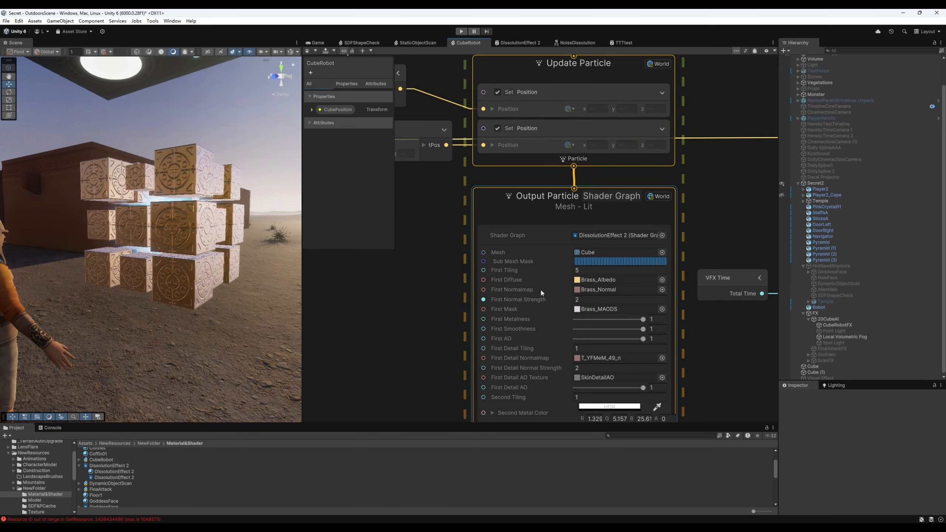
left_click(601, 235)
double_click(114, 478)
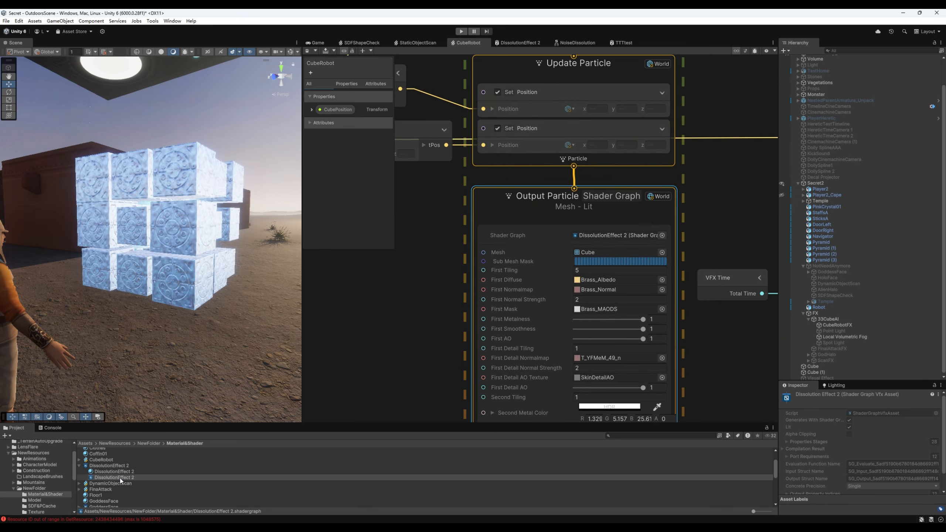
scroll(607, 190, "up", 5)
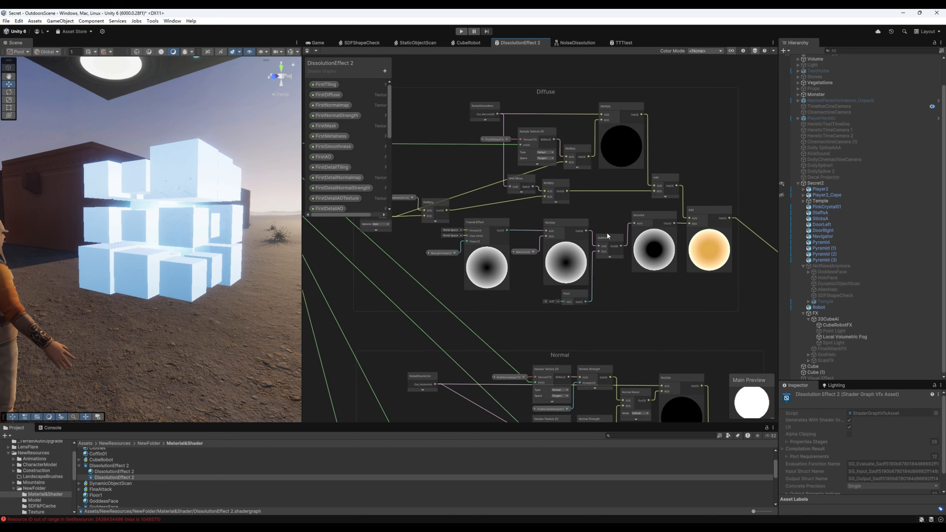
middle_click_drag(624, 309, 642, 394)
scroll(637, 346, "up", 1)
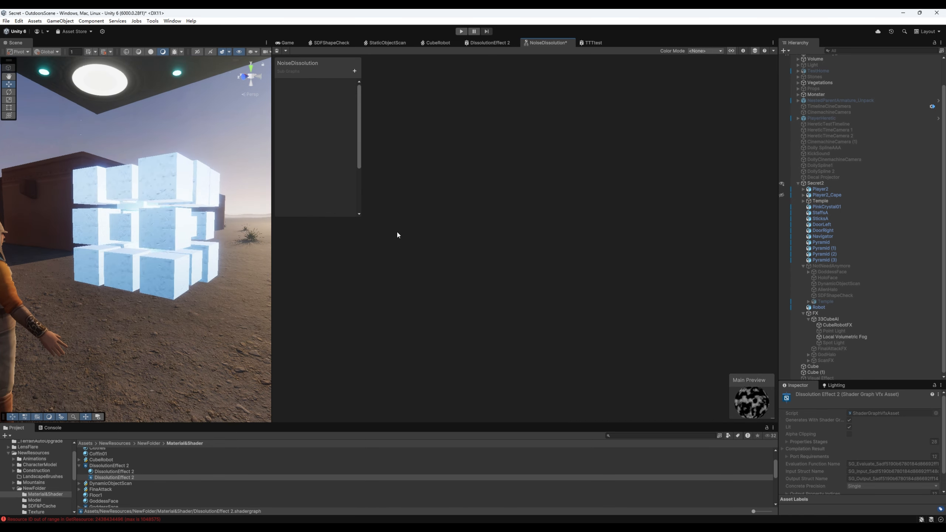
Add a Time node to the NoiseDissolution subgraph and connect its Sine Time output to a new Preview node
right_click(397, 232)
left_click(416, 236)
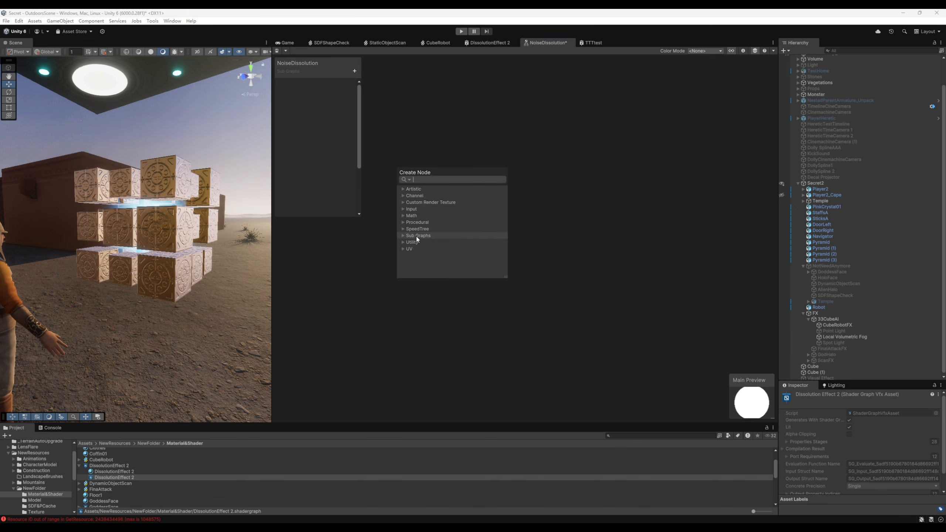
type("time")
key("Return")
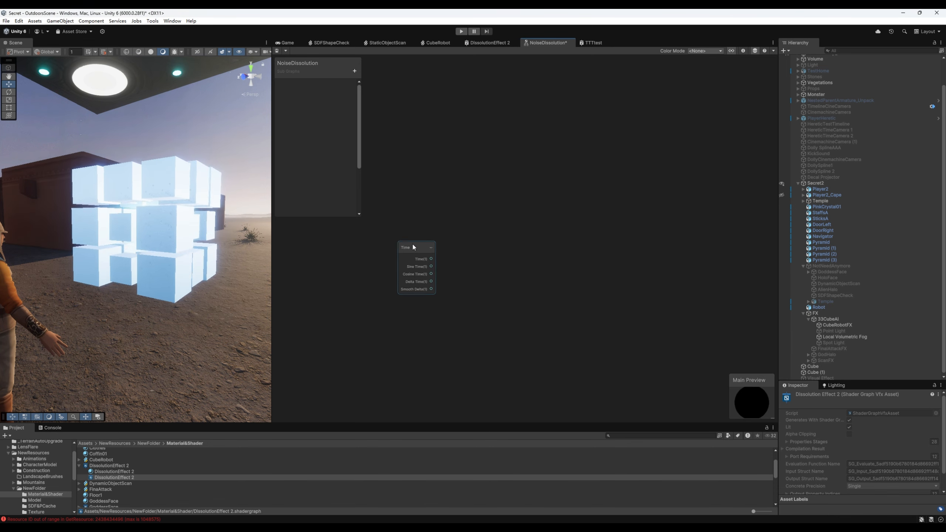
left_click_drag(426, 299, 429, 298)
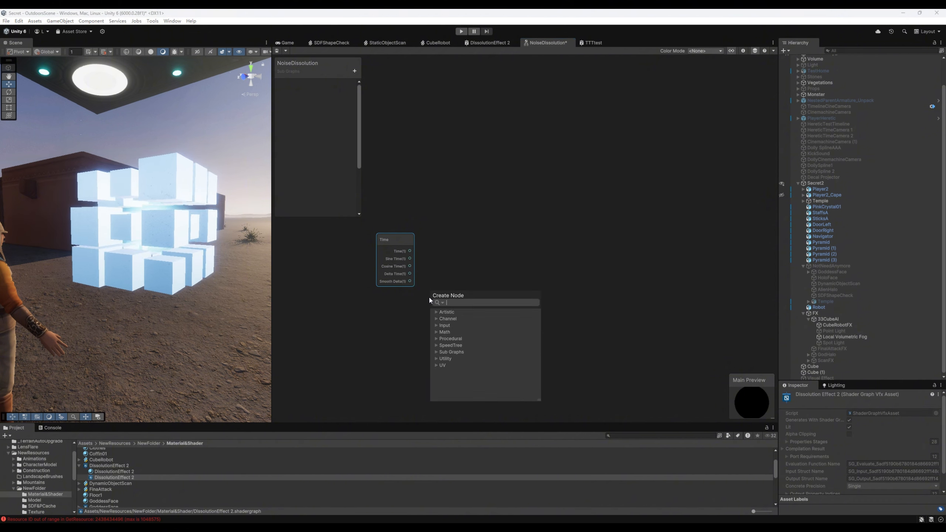
type("preview")
key("Return")
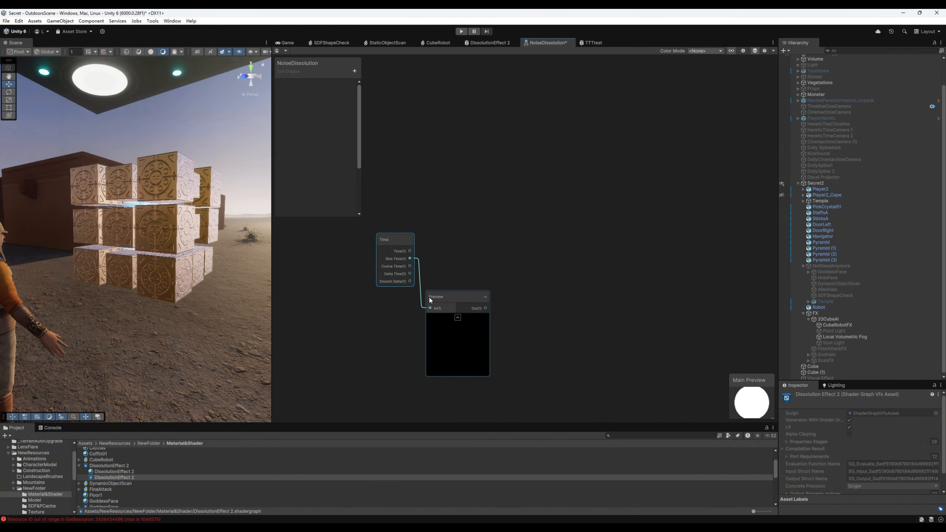
Add a Lerp node beside the Time node with Sine Time connected to its T input
left_click_drag(410, 258, 448, 244)
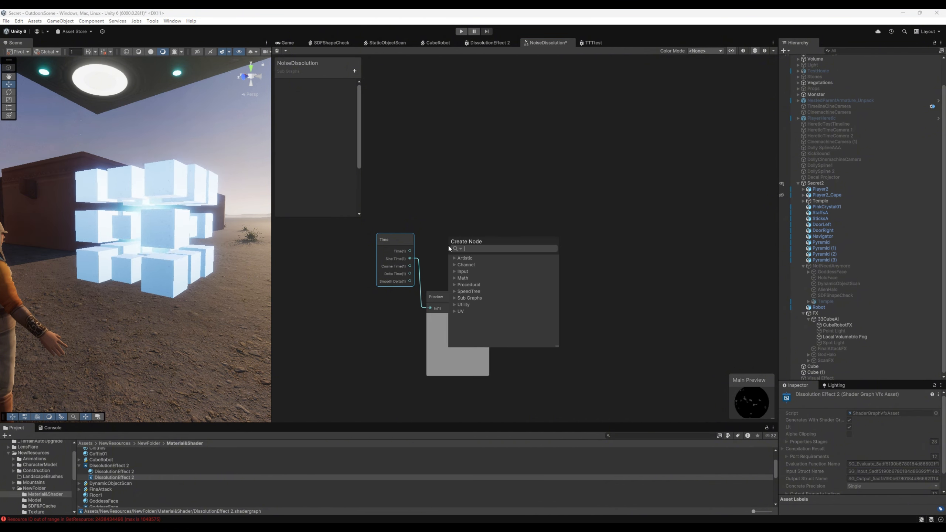
type("lerp")
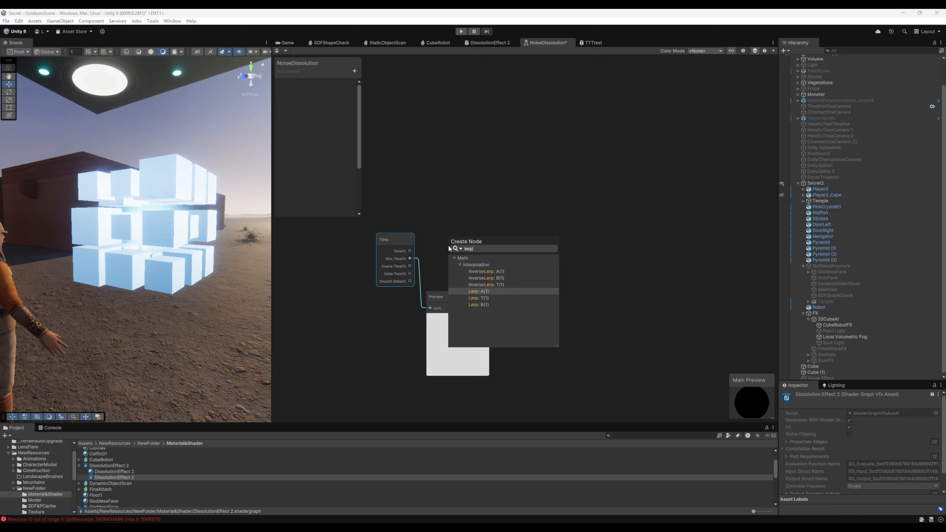
key("Down")
key("Return")
left_click_drag(481, 235, 532, 232)
Add a Simple Noise node above the Time node and feed its output into a new Saturate node
right_click(394, 152)
left_click(422, 158)
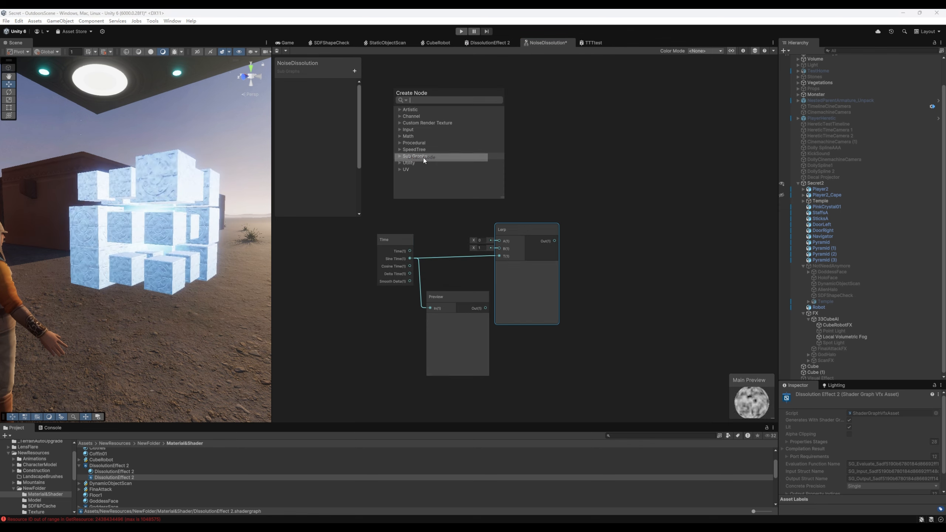
type("sim")
key("Return")
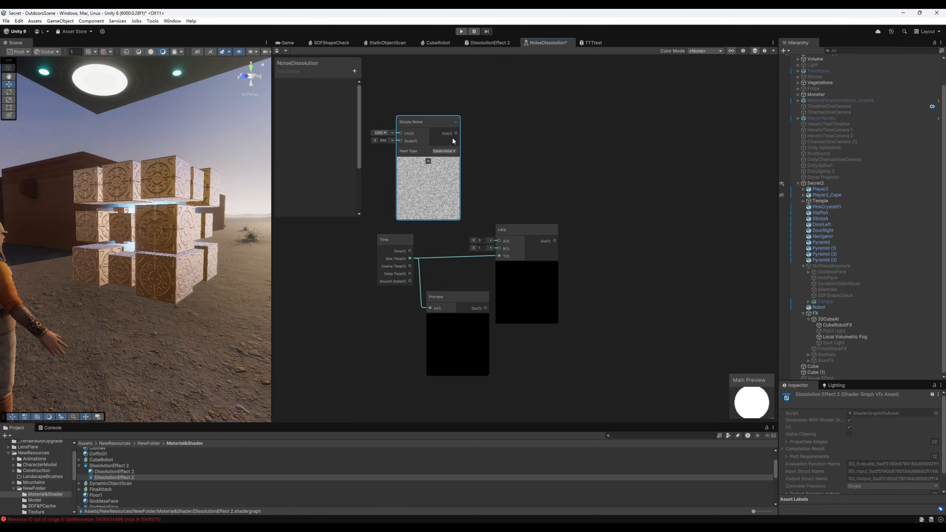
left_click_drag(491, 154, 597, 212)
type("sat")
key("Return")
Add a Subtract node taking the saturated noise as A and the Lerp output as B
type("sbu")
key("Up")
key("Up")
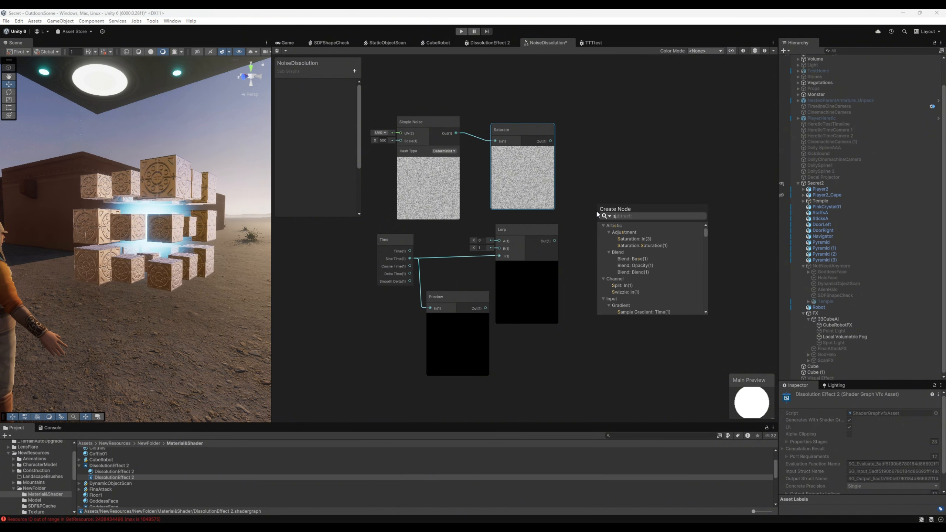
key("Return")
left_click_drag(598, 229, 554, 240)
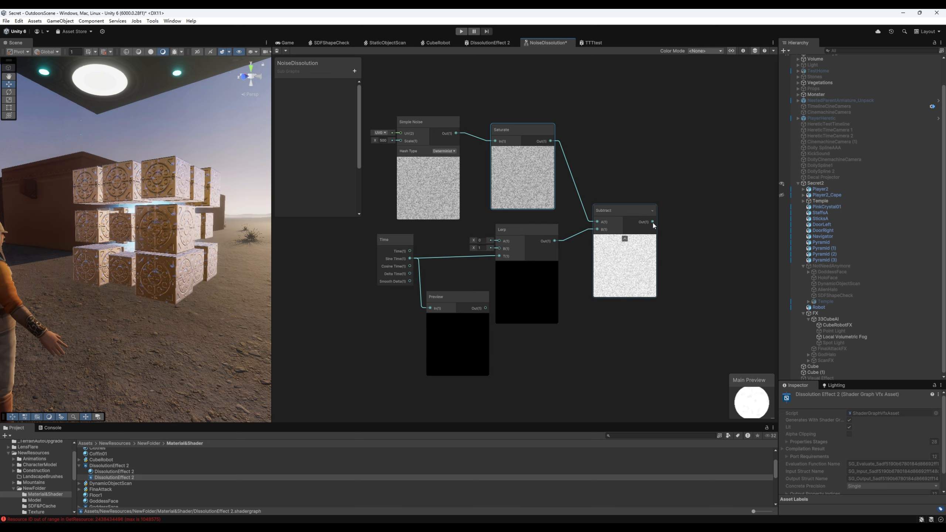
Feed the Subtract output into a new Saturate node and set the Simple Noise scale to 20
key("space")
type("sat")
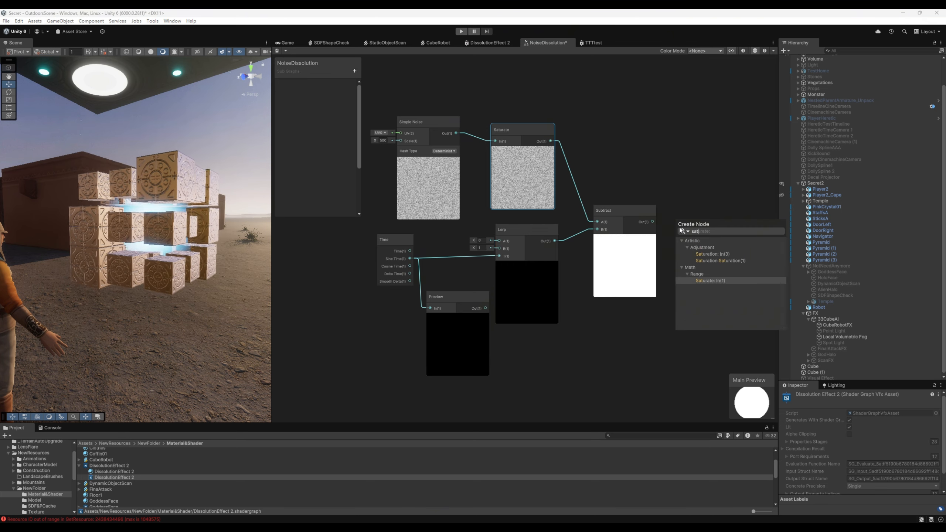
key("Return")
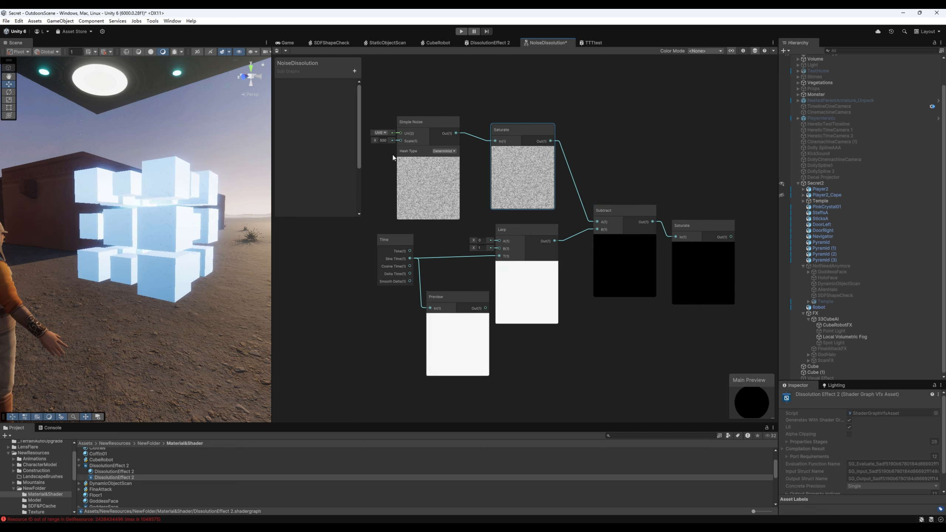
left_click(388, 141)
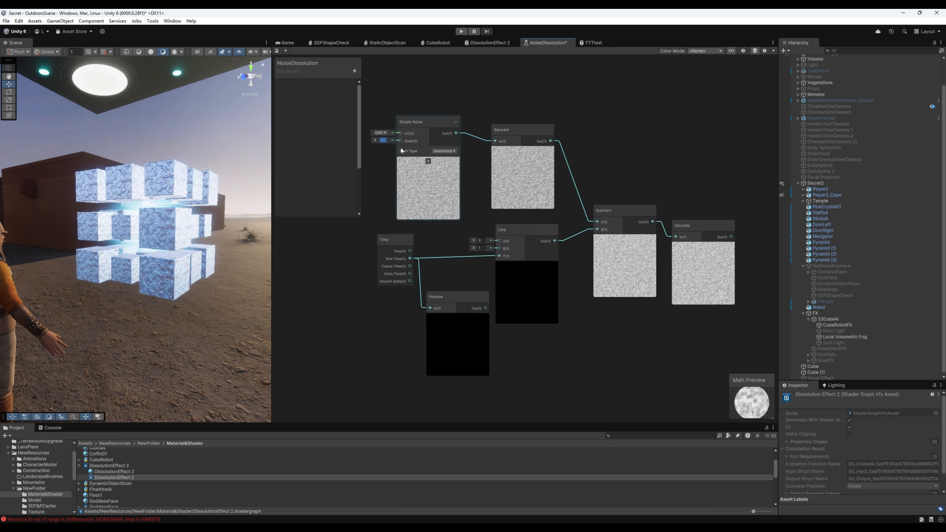
type("20")
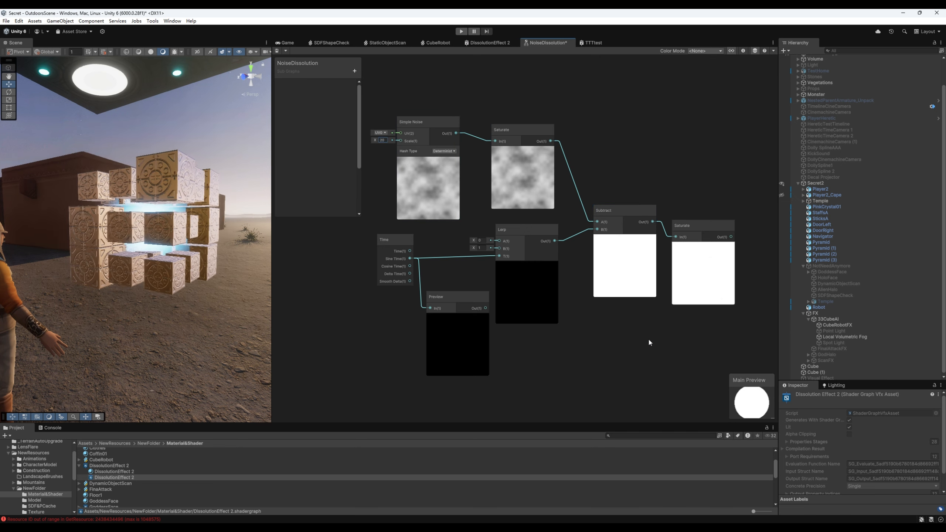
Examine the NoiseDissolution node chain from the Time and Simple Noise nodes through to the final Saturate preview
middle_click_drag(648, 338, 575, 349)
scroll(574, 327, "up", 3)
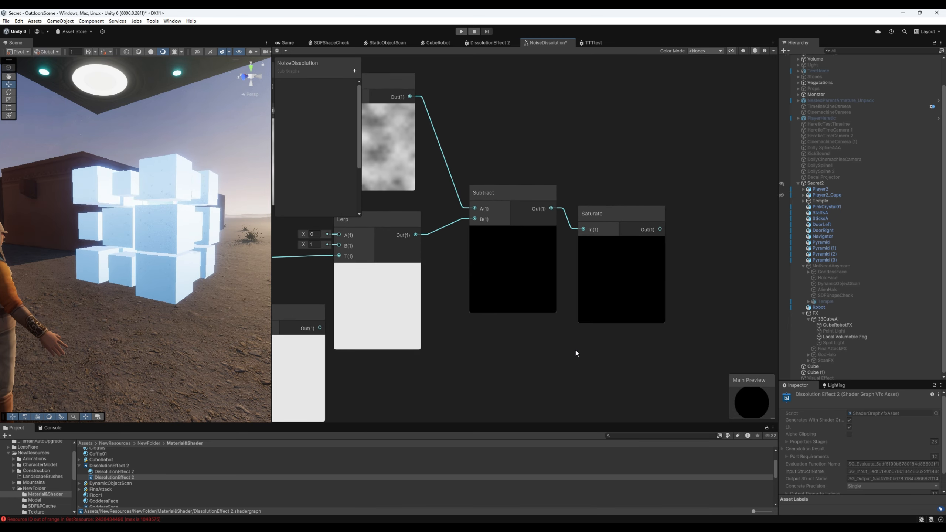
scroll(593, 316, "down", 5)
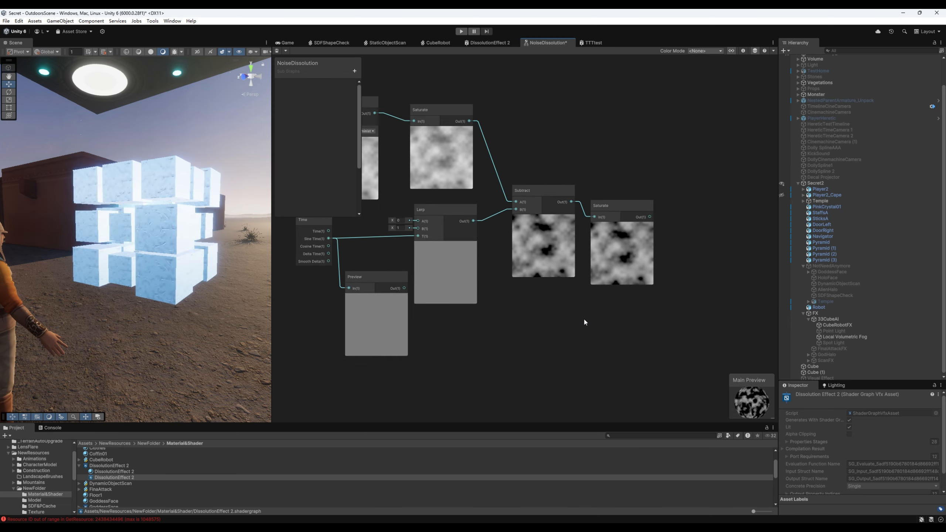
scroll(512, 354, "up", 3)
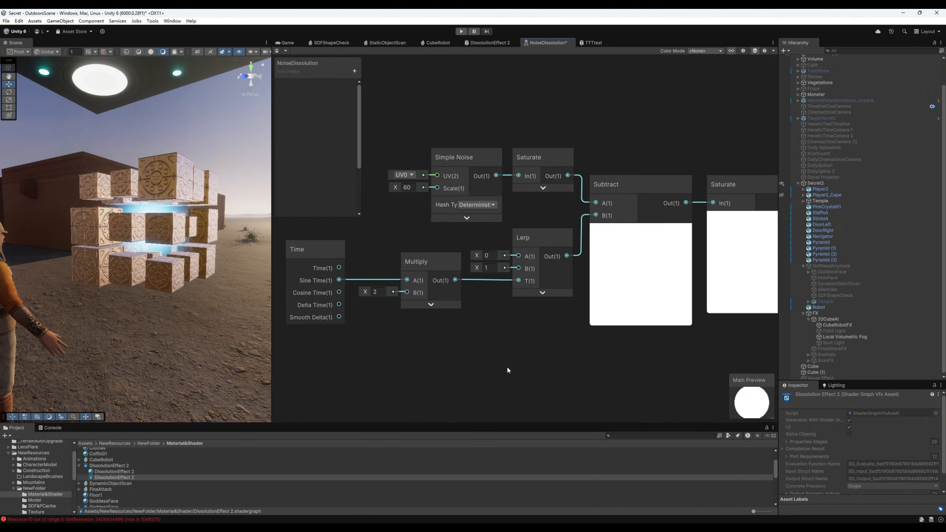
middle_click_drag(508, 365, 521, 380)
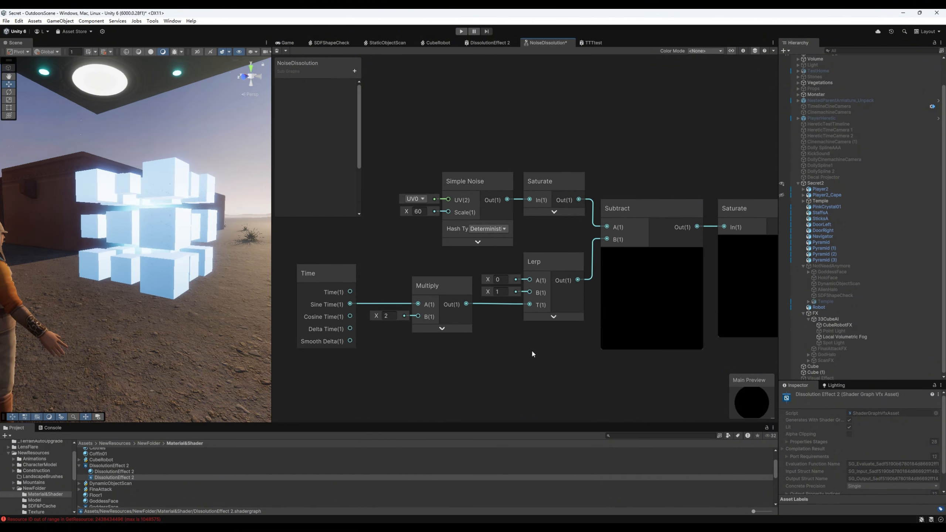
middle_click_drag(559, 355, 522, 360)
middle_click_drag(669, 378, 599, 379)
scroll(586, 371, "down", 2)
scroll(599, 379, "down", 1)
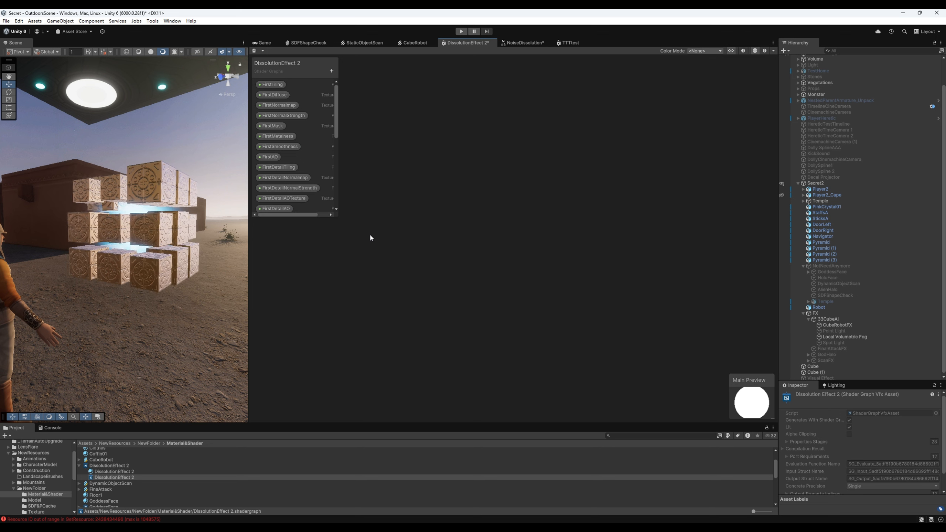
Add the NoiseDissolution subgraph as a node in an empty area of the DissolutionEffect 2 graph
right_click(369, 234)
left_click(396, 232)
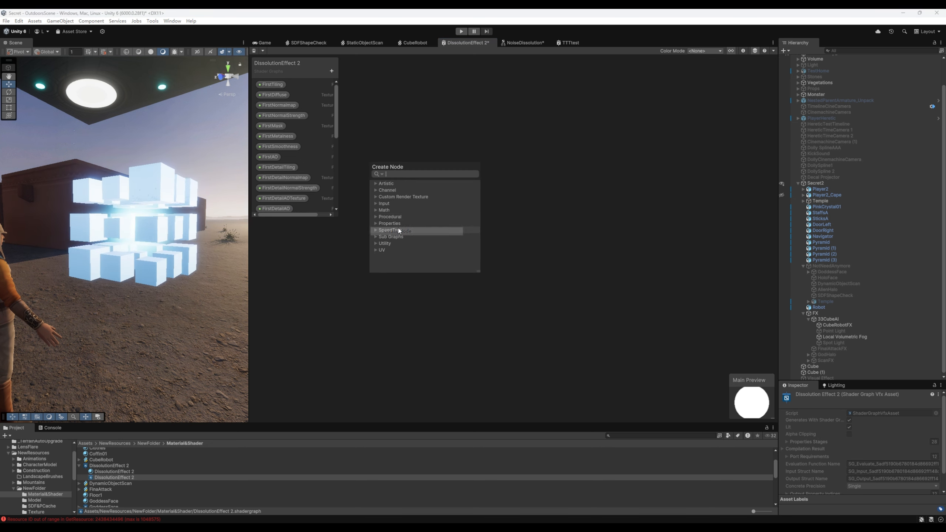
left_click(377, 242)
scroll(397, 247, "down", 5)
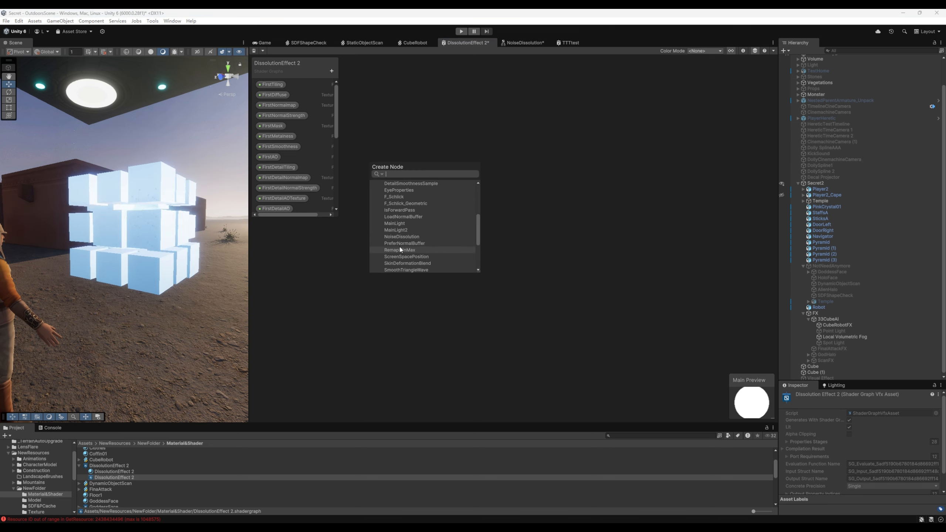
left_click(399, 237)
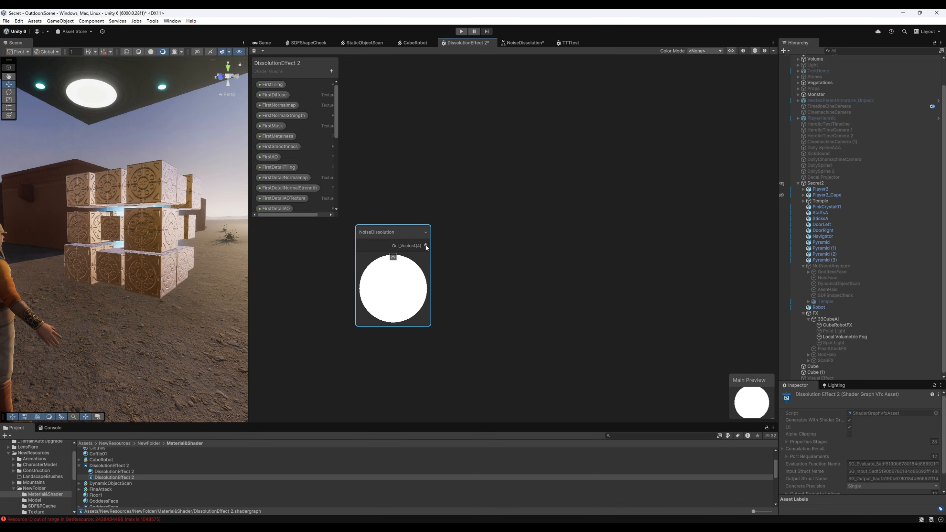
Create a Multiply node with the NoiseDissolution output connected to its A input
left_click_drag(501, 200, 501, 200)
type("mul")
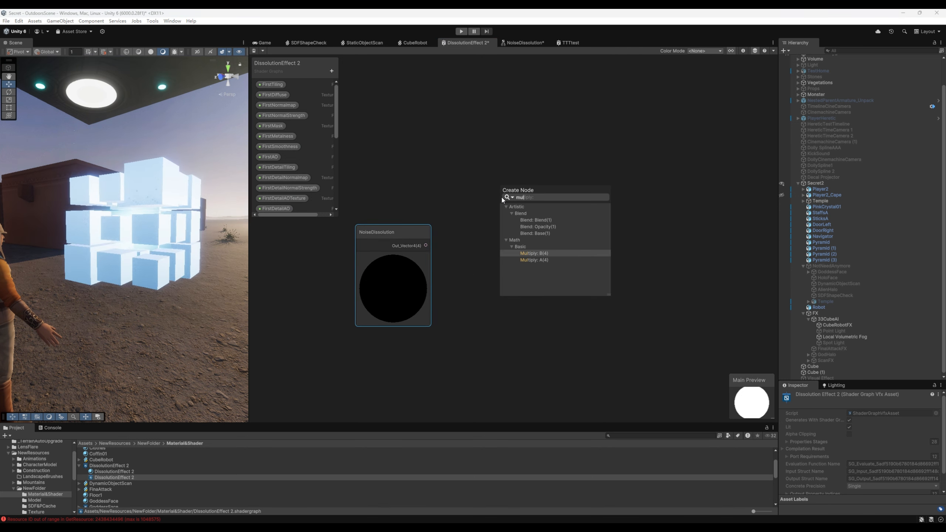
key("Return")
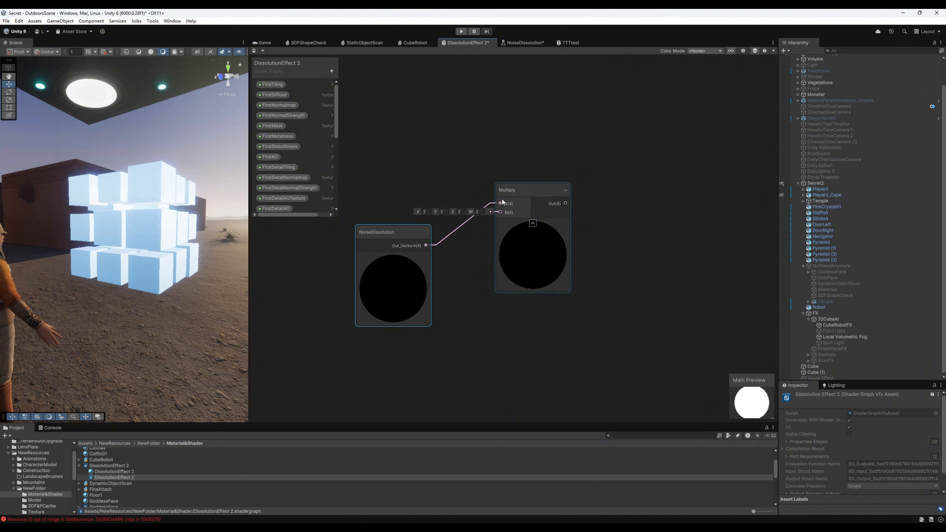
Add a Color node set to red and connect it to the B input of the Multiply node
right_click(395, 150)
left_click(427, 154)
type("c")
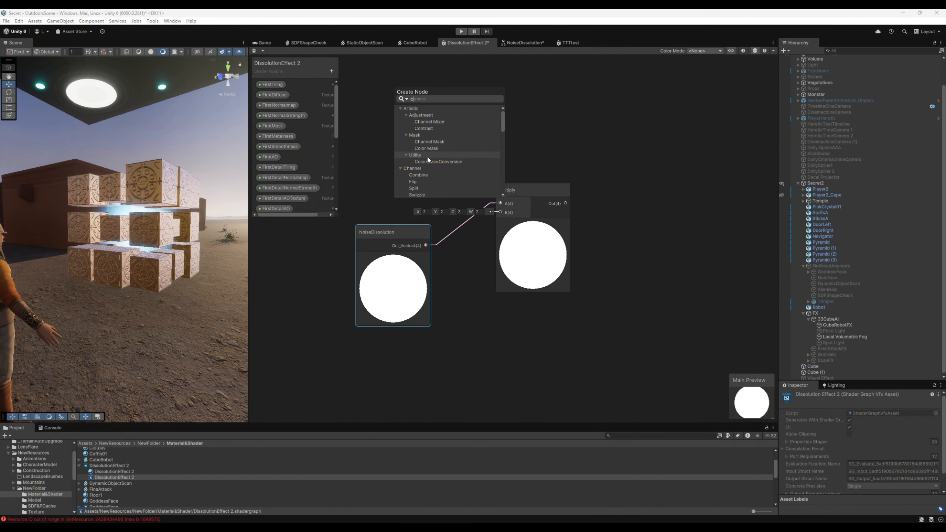
type("olor")
key("Return")
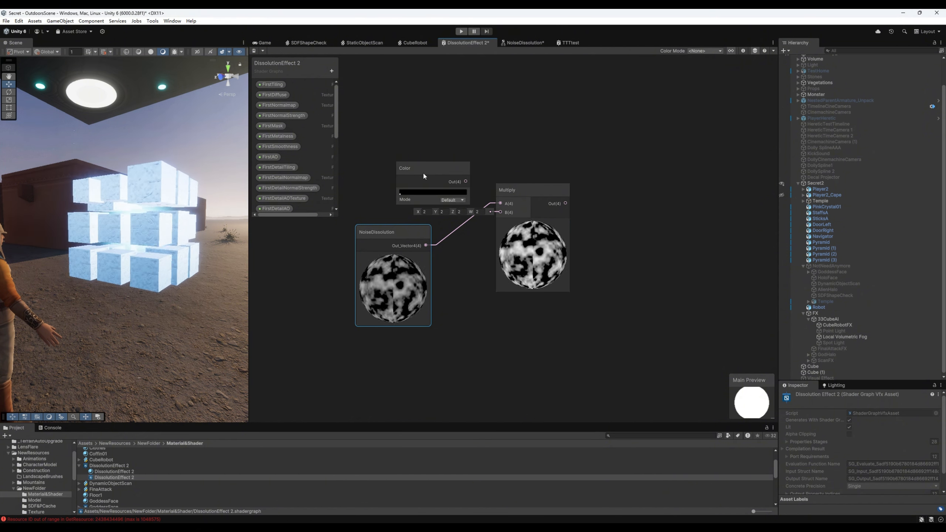
left_click_drag(451, 173, 534, 166)
left_click(434, 181)
left_click(513, 176)
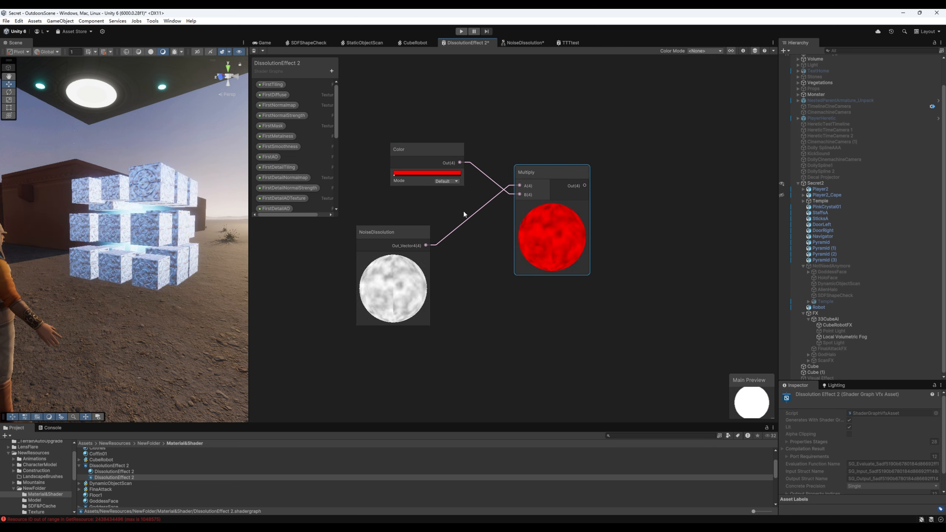
Add a One Minus node below, fed by the NoiseDissolution output, and collapse its preview
left_click_drag(448, 360, 445, 358)
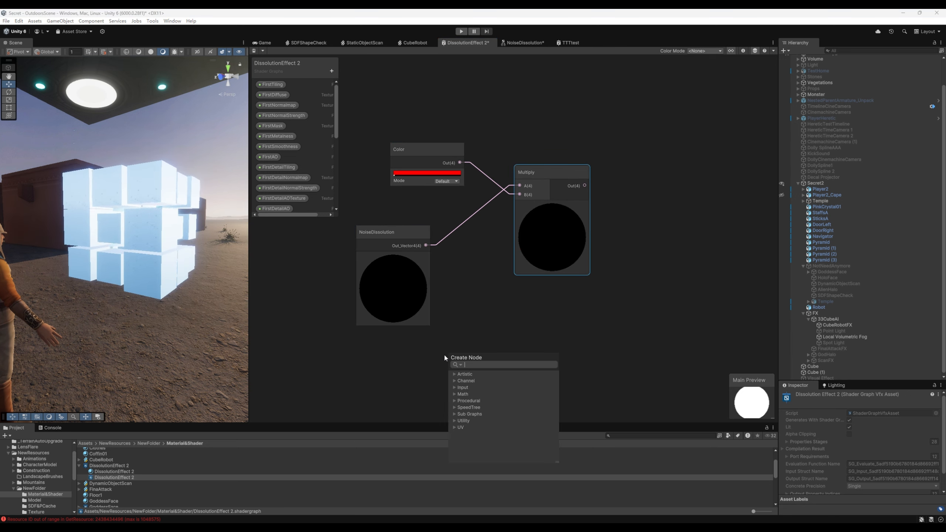
type("one")
key("Return")
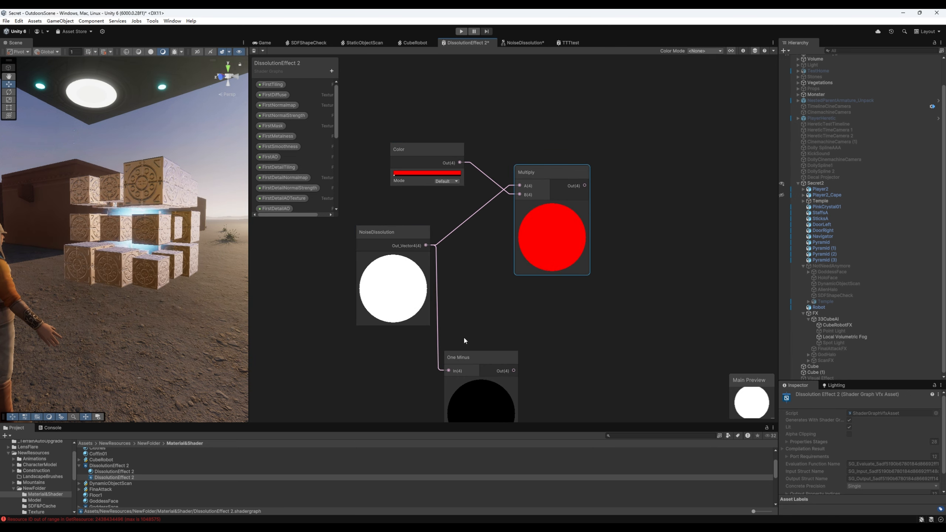
left_click(472, 357)
Create a Multiply node with the One Minus output connected to its B input
left_click_drag(458, 333, 530, 332)
type("mul")
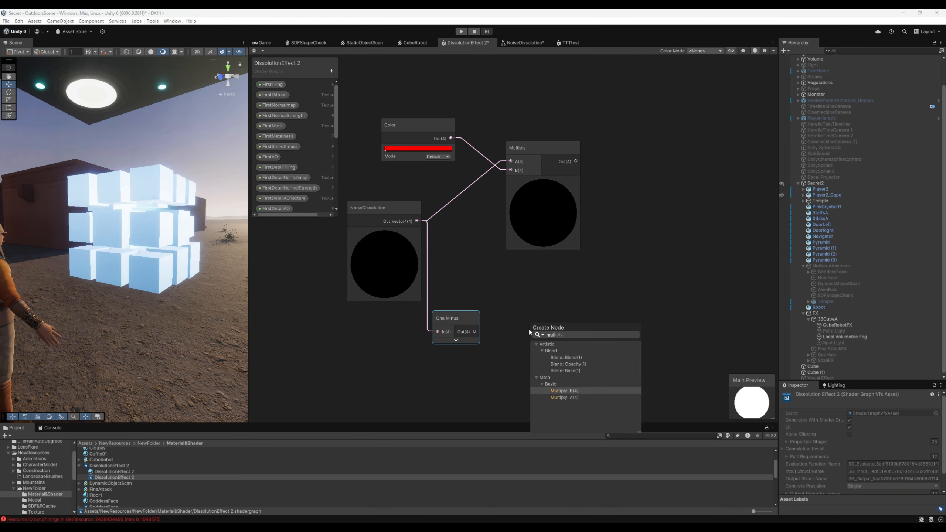
key("Return")
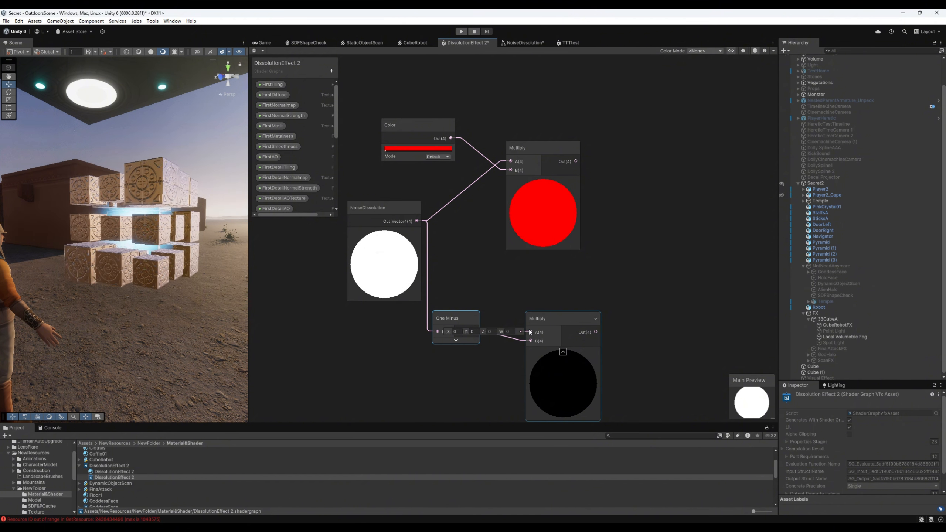
Duplicate the red Color node, place the copy above One Minus and connect it to the A input of the lower Multiply node
left_click(428, 126)
key("ctrl+d")
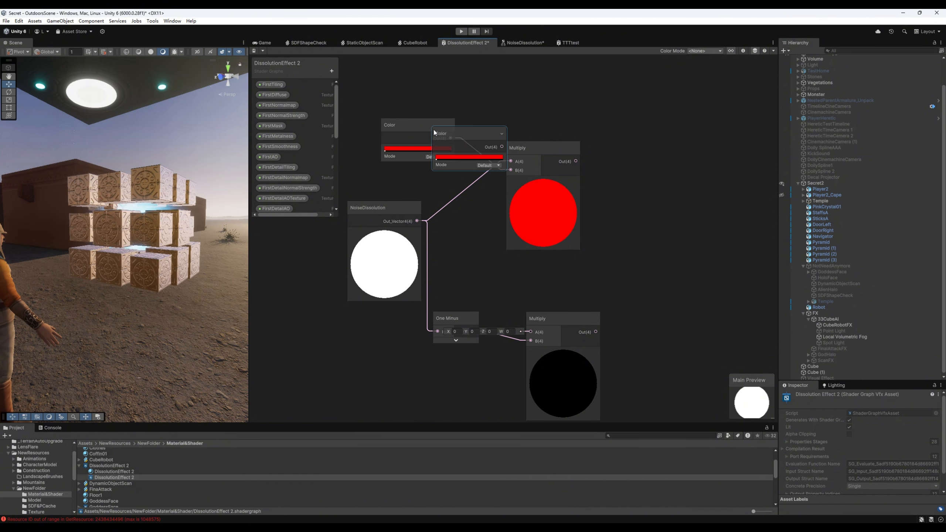
left_click_drag(485, 142, 485, 278)
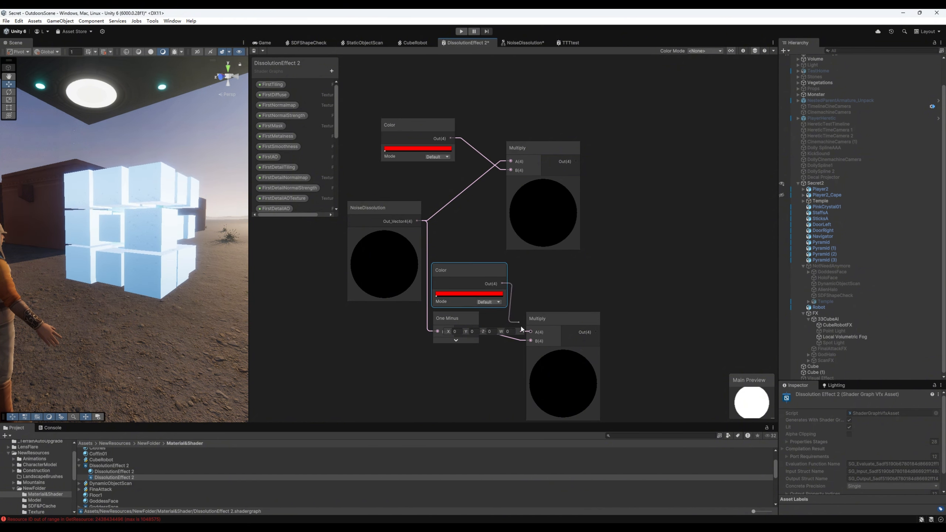
left_click_drag(532, 335, 531, 332)
Set the duplicated Color node to green 00FF25 and move the lower Multiply node slightly closer to its inputs
left_click(482, 295)
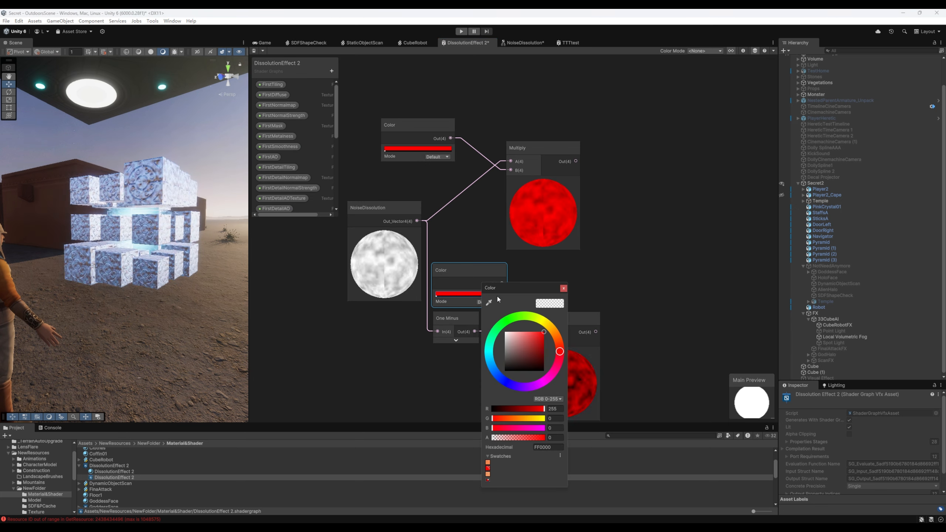
left_click(502, 325)
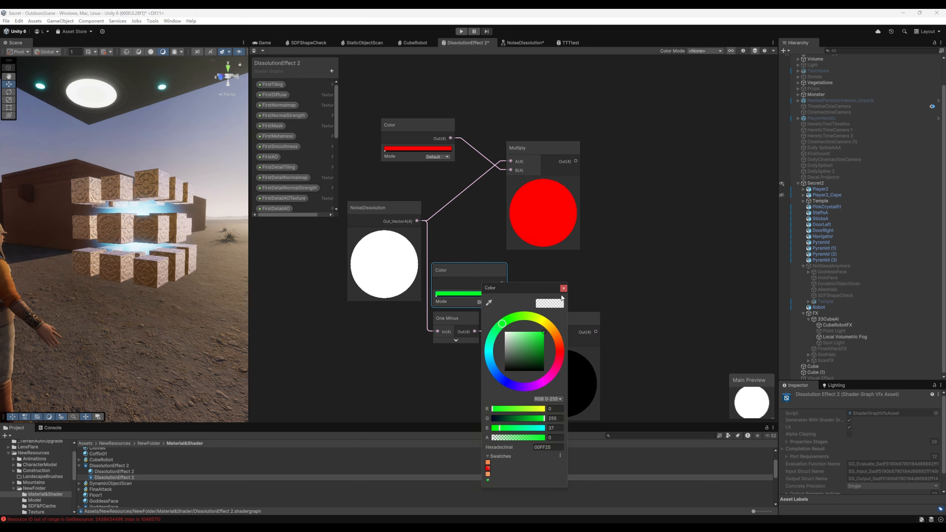
left_click(563, 288)
left_click(574, 316)
left_click_drag(574, 313, 567, 299)
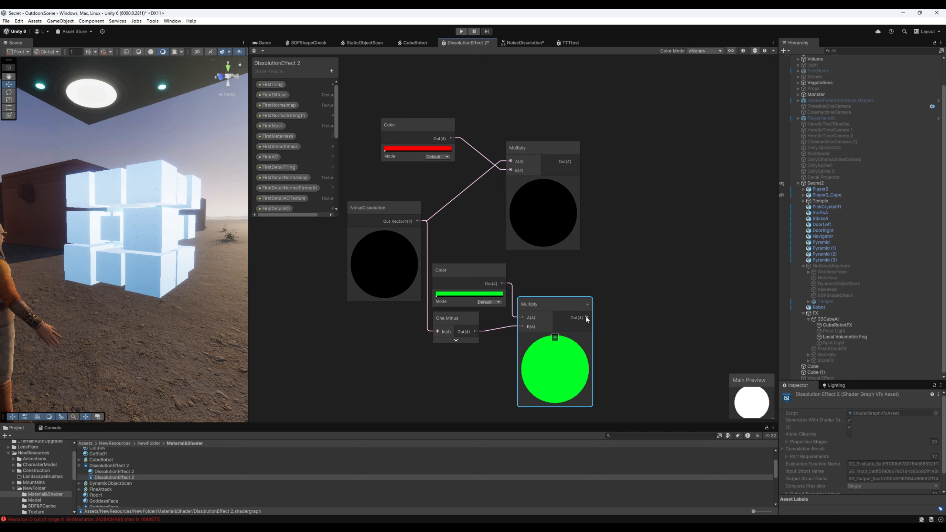
Create an Add node that combines the red Multiply on A with the green Multiply on B, and align it between them
left_click_drag(618, 268, 617, 268)
type("add")
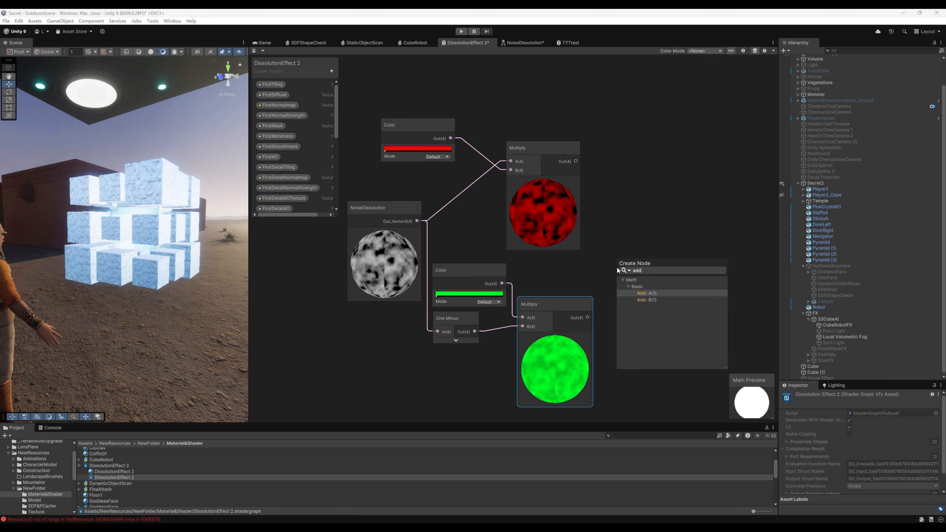
key("Return")
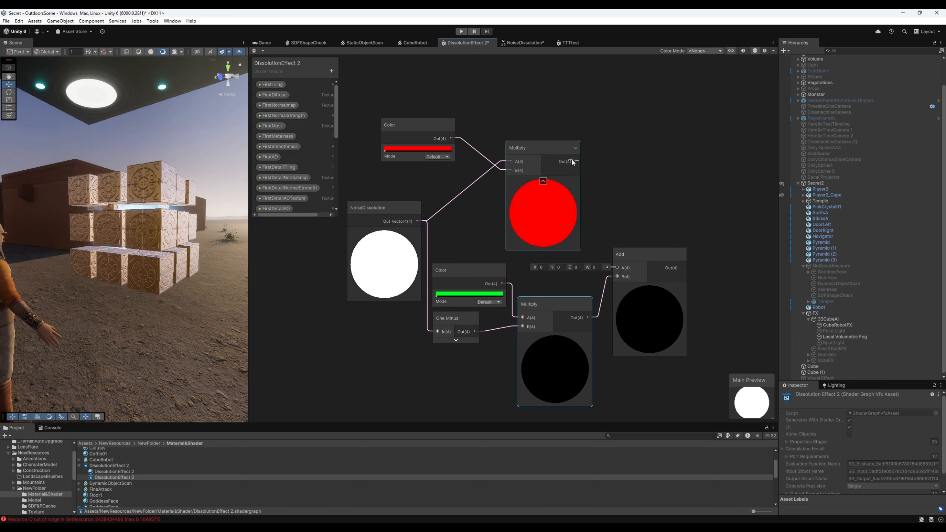
left_click_drag(611, 254, 617, 268)
left_click_drag(647, 333, 646, 319)
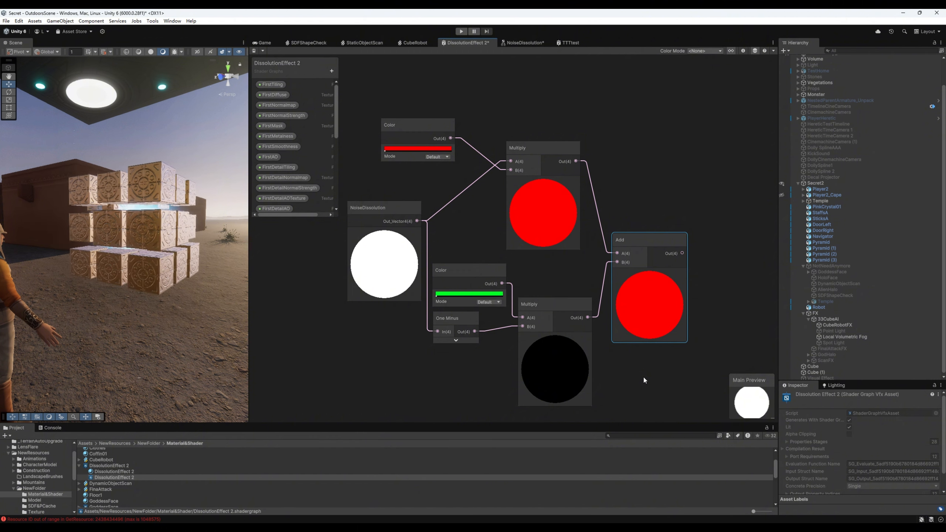
Examine the Diffuse group's NoiseDissolution node and the FirstDiffuse texture and Multiply nodes it masks
middle_click_drag(633, 382, 496, 30)
scroll(621, 364, "down", 2)
scroll(441, 307, "down", 3)
scroll(480, 234, "up", 4)
middle_click_drag(486, 238, 385, 235)
scroll(438, 240, "up", 1)
scroll(429, 222, "up", 3)
left_click(399, 199)
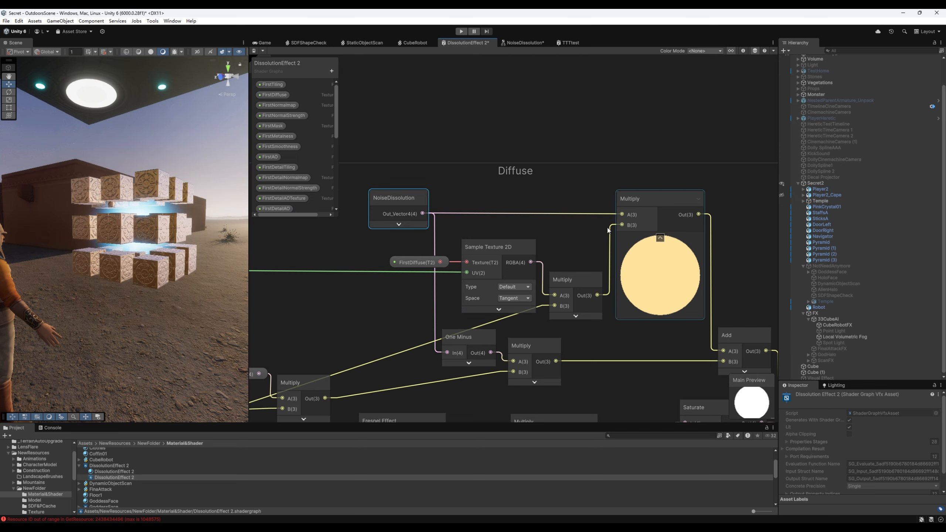
mouse_move(400, 317)
middle_mouse_down()
mouse_move(471, 256)
mouse_move(389, 293)
middle_mouse_up()
left_click(295, 315)
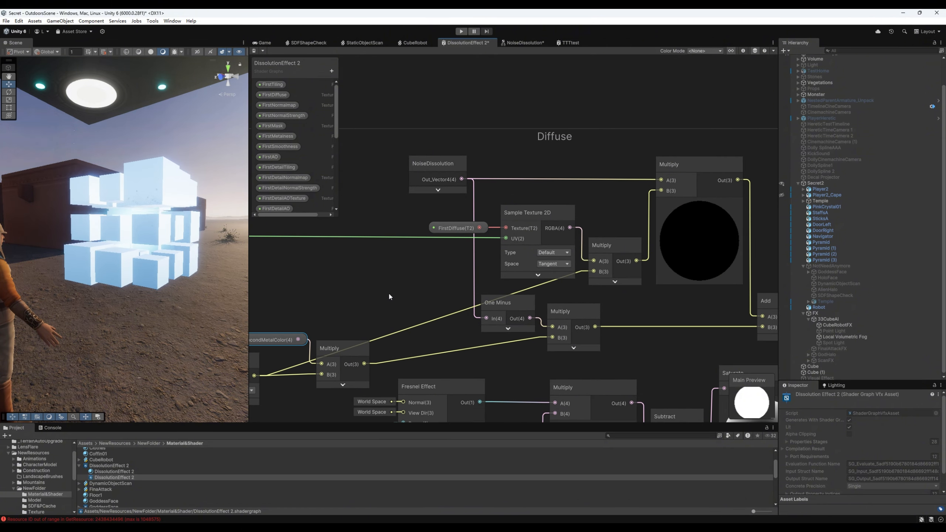
middle_click_drag(446, 275, 424, 280)
left_click(516, 217)
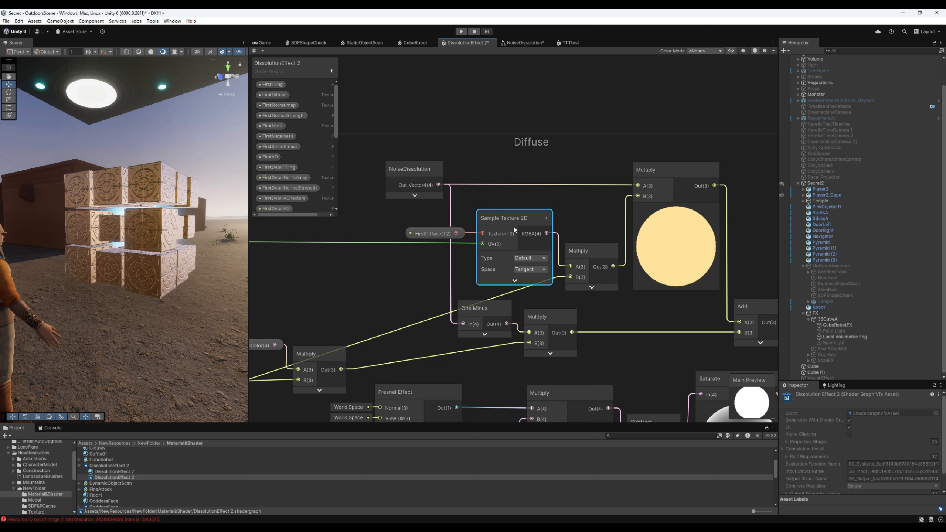
left_click(589, 251)
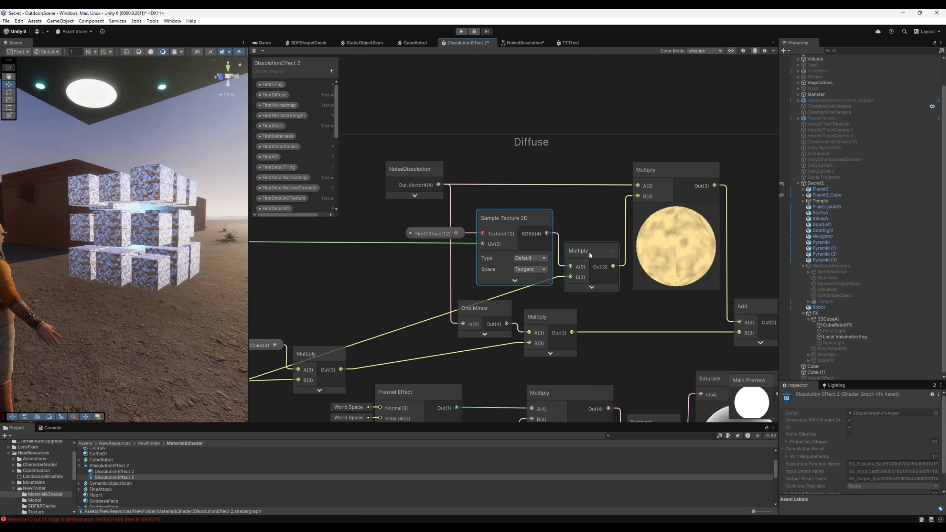
Trace the FirstDiffuse texture's UV input back to the FirstTiling property and its Tiling And Offset node
middle_click_drag(456, 270, 566, 290)
scroll(456, 302, "down", 3)
scroll(416, 249, "up", 5)
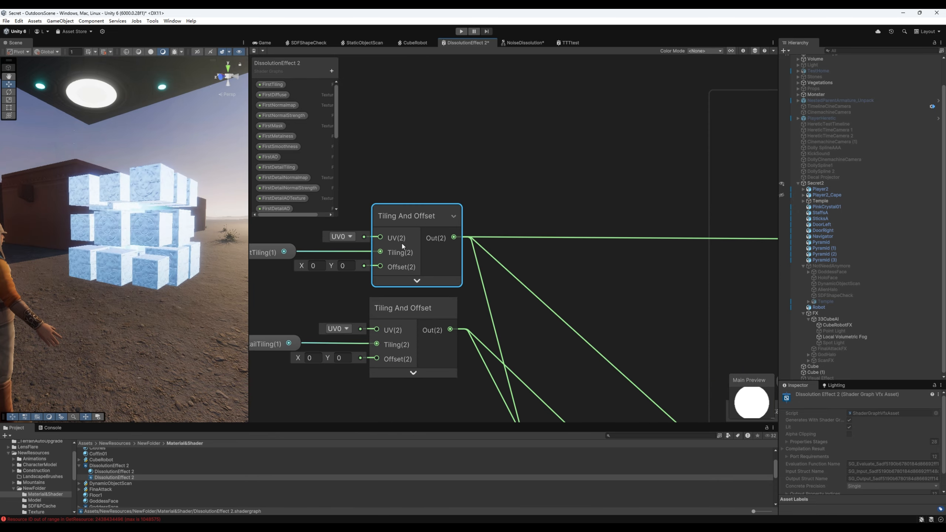
middle_click_drag(316, 254, 461, 272)
scroll(617, 285, "down", 6)
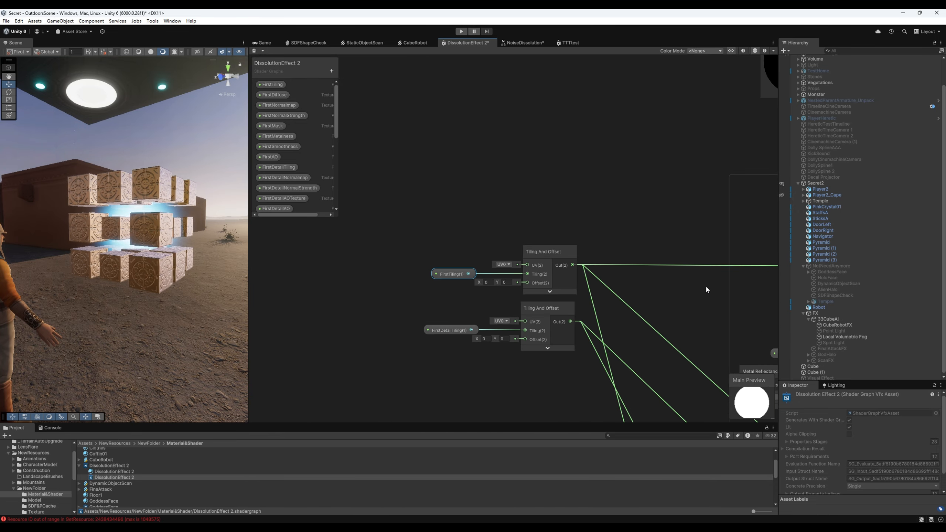
scroll(592, 274, "up", 5)
middle_click_drag(706, 290, 519, 284)
scroll(536, 274, "up", 3)
scroll(533, 277, "up", 2)
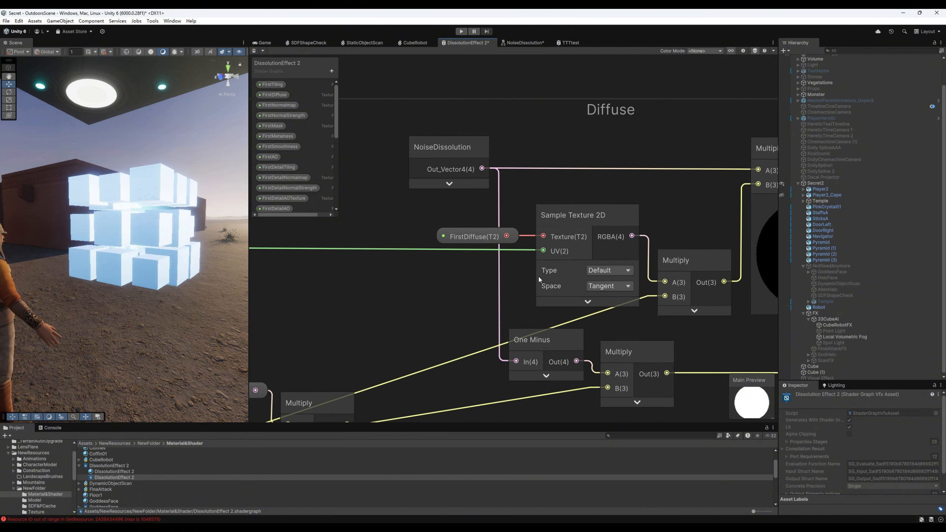
Examine how Metal Reflectance is multiplied with the FirstDiffuse texture before the NoiseDissolution Multiply
middle_click_drag(647, 313, 682, 279)
scroll(683, 278, "down", 1)
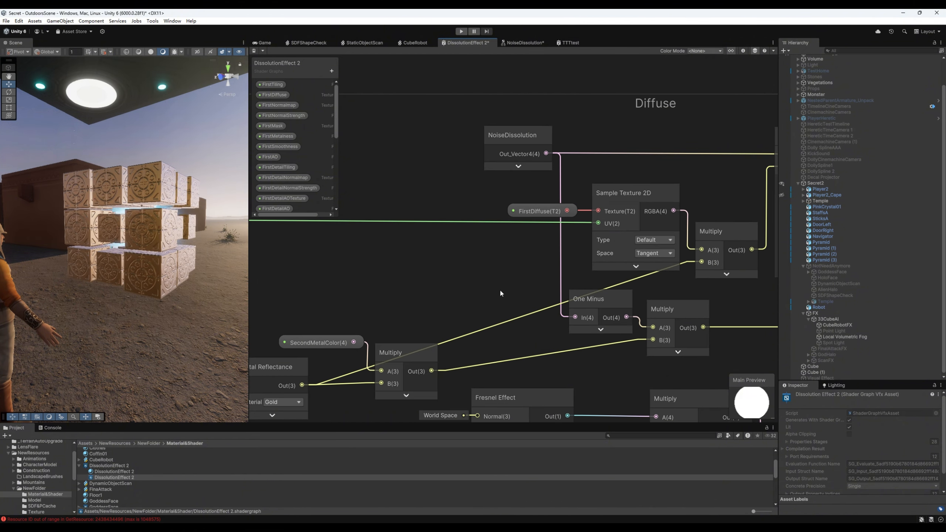
middle_click_drag(437, 314, 491, 261)
left_click_drag(328, 318, 385, 204)
middle_click_drag(773, 194, 587, 232)
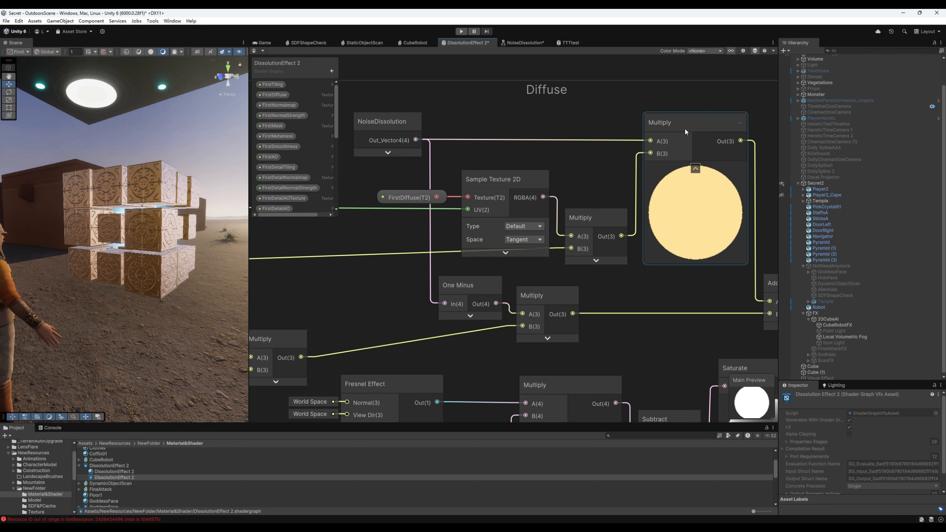
scroll(671, 167, "up", 1)
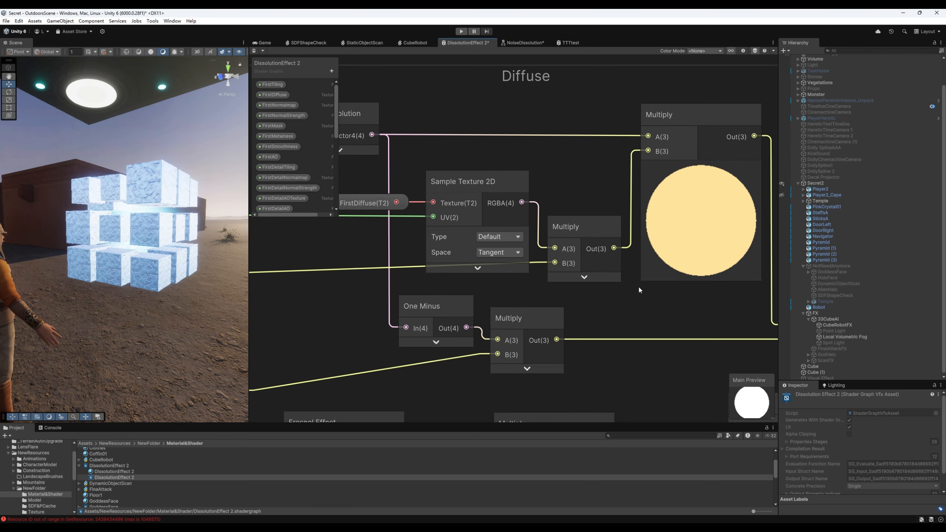
scroll(635, 289, "down", 2)
middle_click_drag(602, 304, 621, 270)
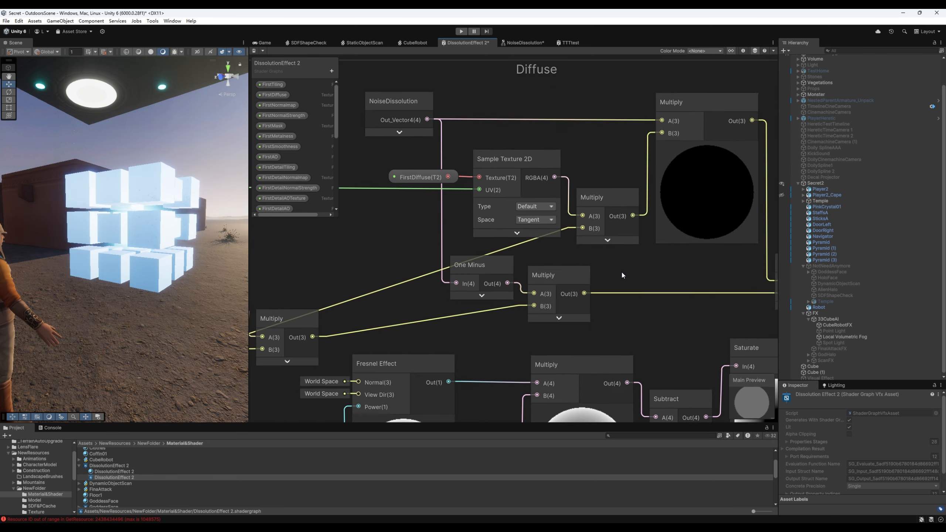
Examine the One Minus branch that masks SecondMetalColor and Metal Reflectance, up to the Add node joining both looks
left_click(482, 263)
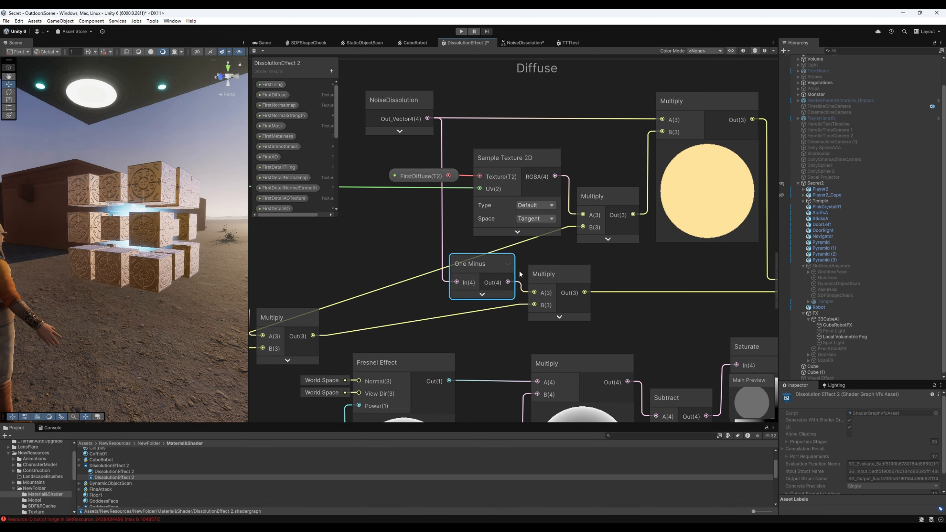
middle_click_drag(354, 331, 483, 297)
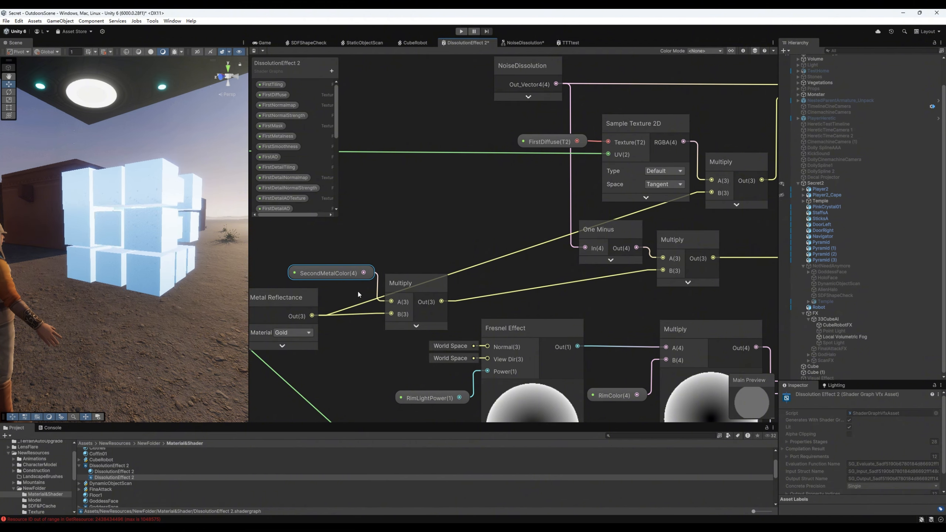
middle_click_drag(288, 300, 321, 296)
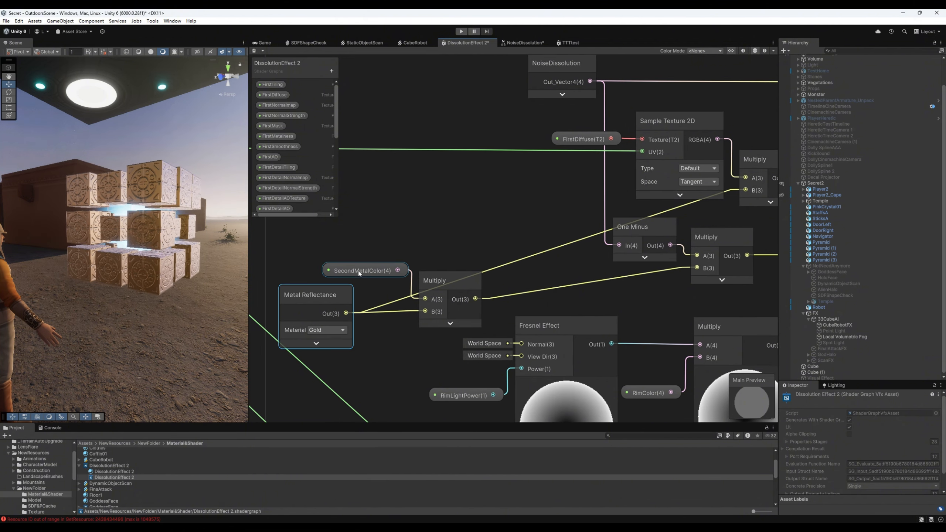
middle_click_drag(522, 291, 479, 294)
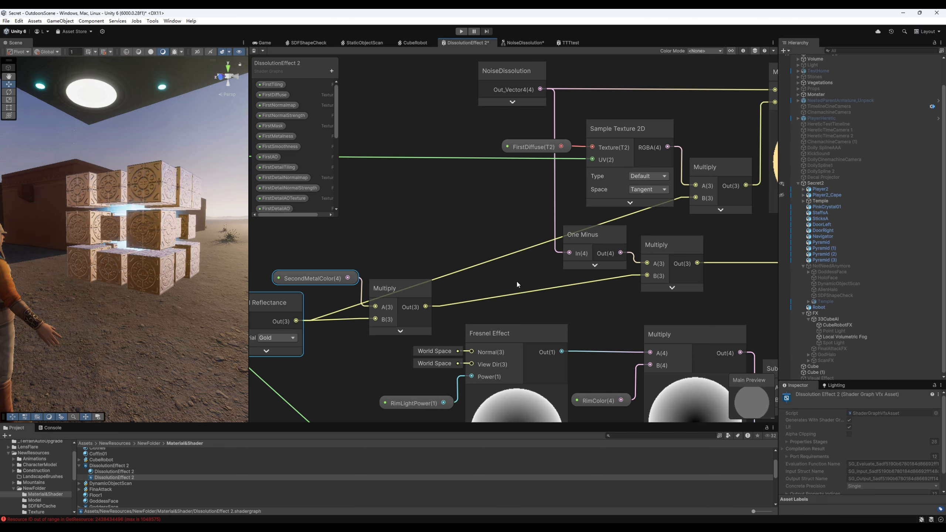
middle_click_drag(517, 284, 493, 286)
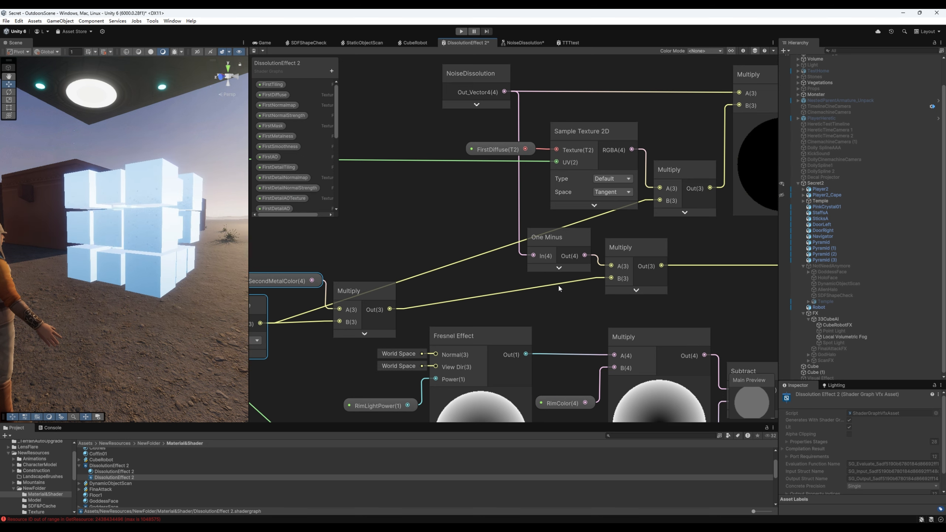
middle_click_drag(677, 293, 571, 298)
middle_click_drag(647, 291, 615, 291)
left_click(679, 241)
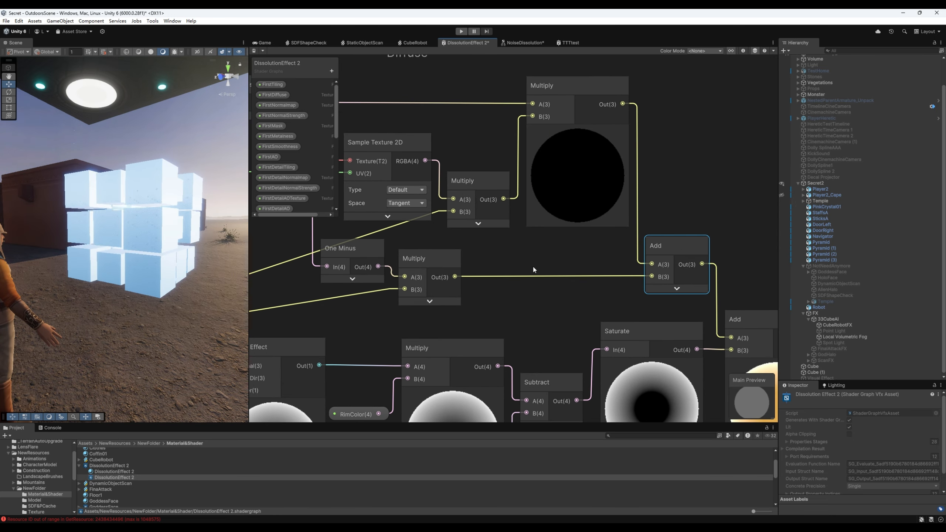
middle_click_drag(533, 266, 558, 277)
Examine the Fresnel rim light chain and follow the final Add output to the Base Color input of the Fragment block
middle_click_drag(634, 303, 592, 247)
scroll(593, 234, "down", 3)
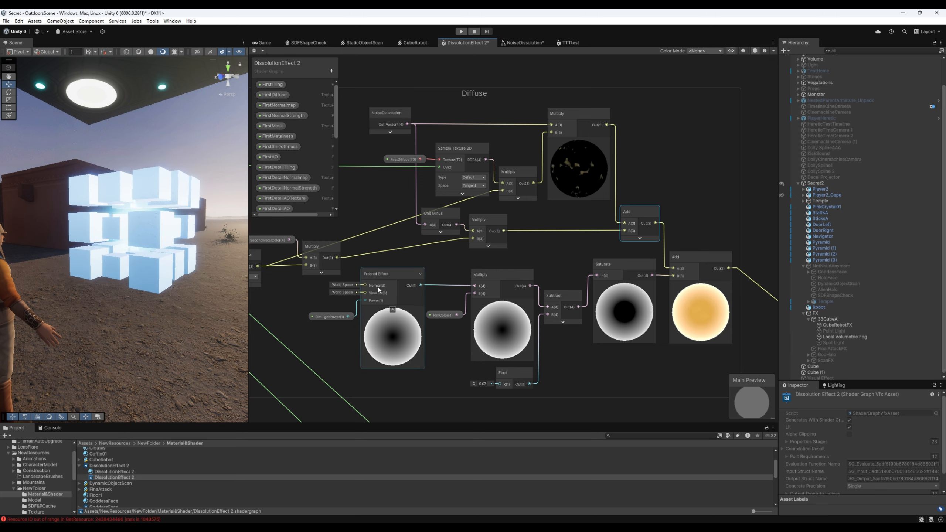
scroll(403, 318, "up", 4)
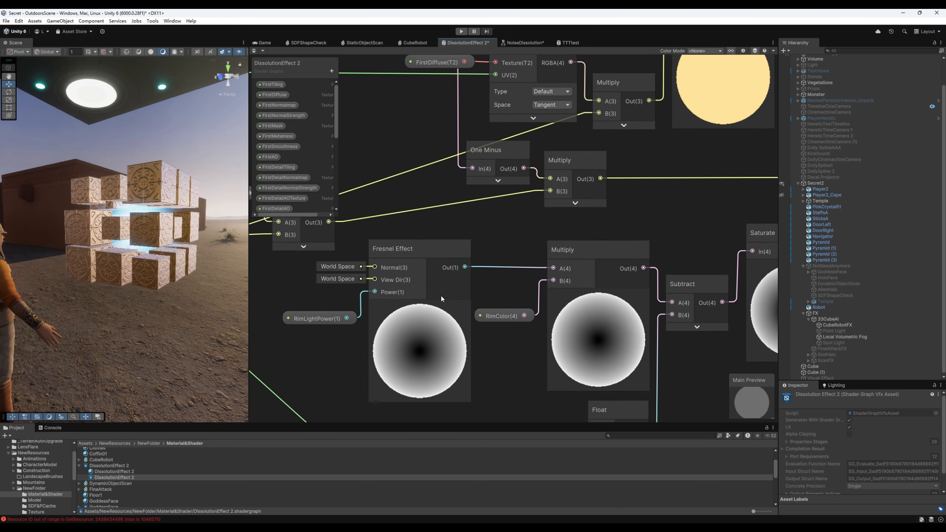
middle_click_drag(521, 356, 397, 308)
scroll(612, 333, "down", 2)
middle_click_drag(611, 333, 326, 284)
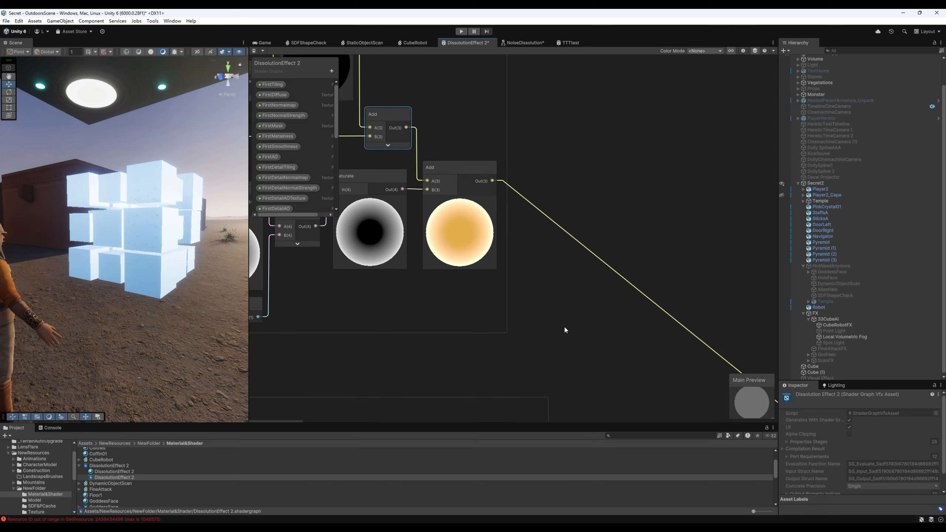
middle_click_drag(565, 329, 474, 269)
scroll(471, 266, "up", 2)
middle_click_drag(347, 264, 444, 270)
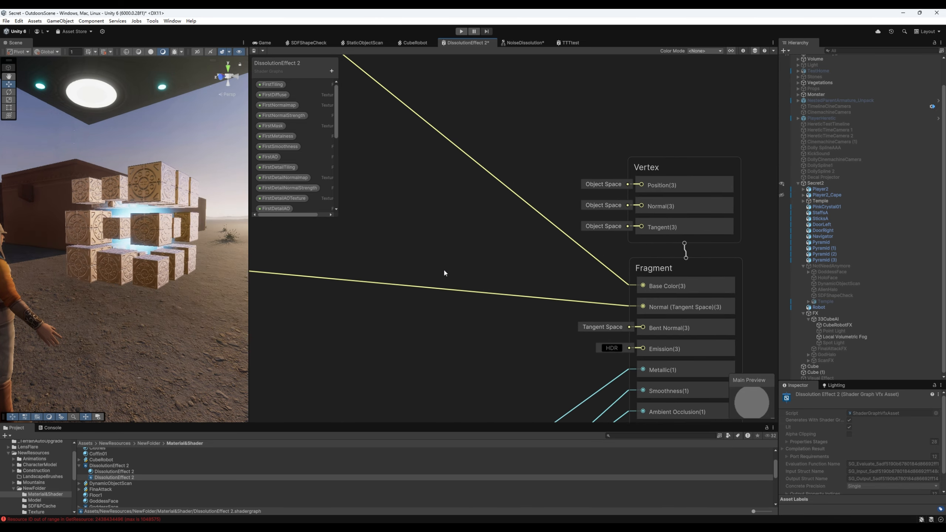
middle_click_drag(359, 213, 573, 322)
scroll(573, 323, "down", 2)
middle_click_drag(453, 256, 552, 304)
middle_click_drag(420, 192, 663, 325)
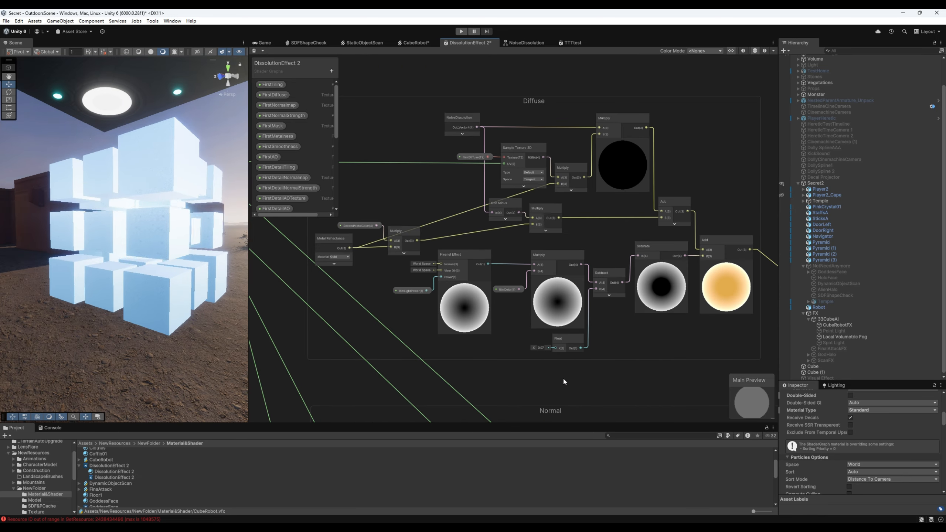
Reposition the NoiseDissolution node in the Normal group slightly closer to the first normal map nodes
middle_click_drag(564, 378, 562, 136)
middle_click_drag(456, 283, 451, 310)
scroll(462, 300, "up", 3)
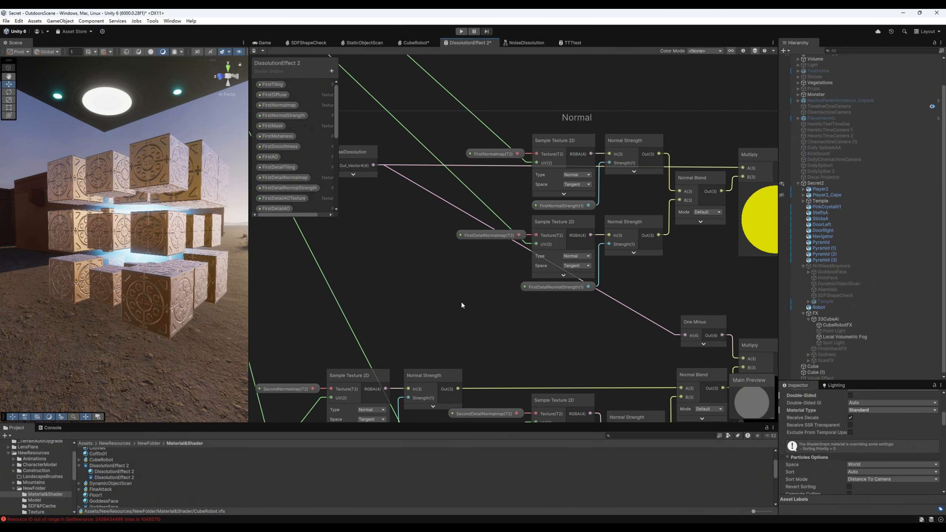
left_click_drag(386, 184, 420, 184)
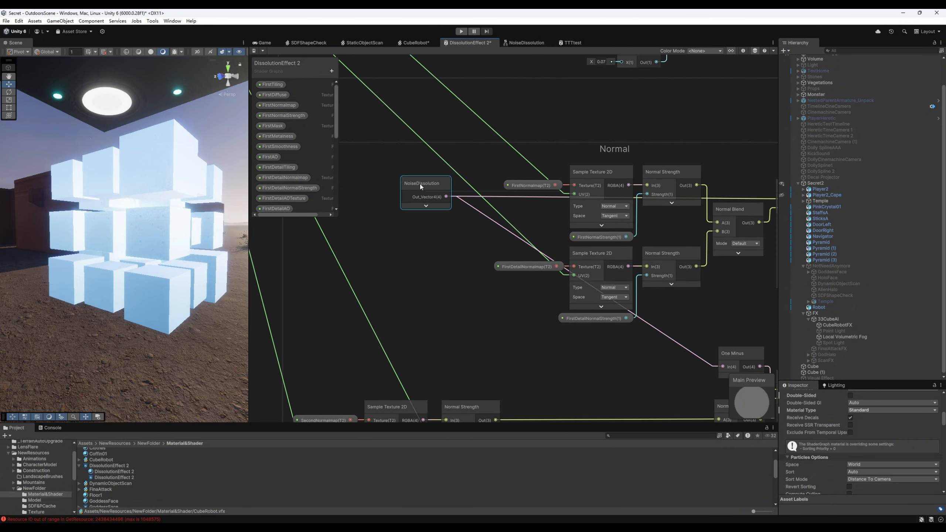
middle_click_drag(434, 297, 416, 303)
left_click_drag(402, 188, 386, 186)
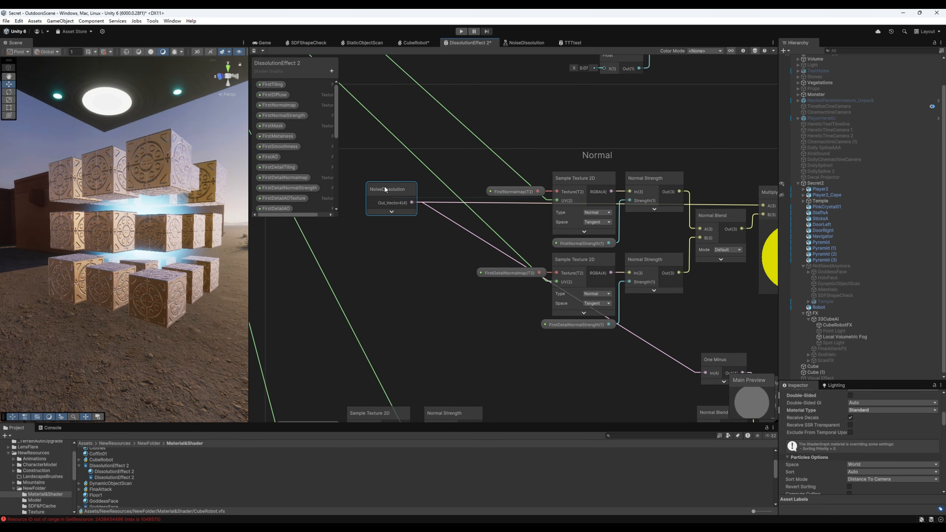
Examine how the FirstDetailNormalmap branch joins the first normal map in Normal Blend before the NoiseDissolution Multiply
middle_click_drag(433, 280, 388, 296)
left_click(474, 283)
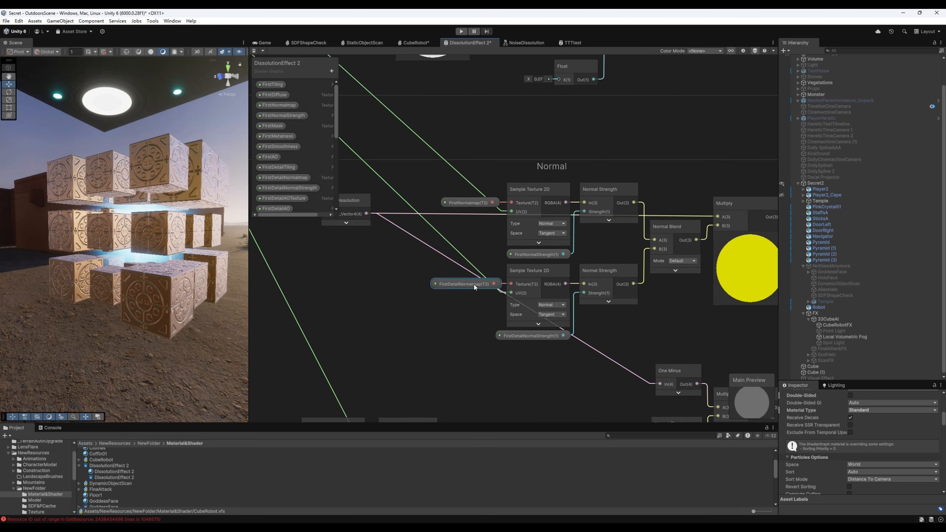
left_click(536, 277, "shift")
left_click(544, 337, "shift")
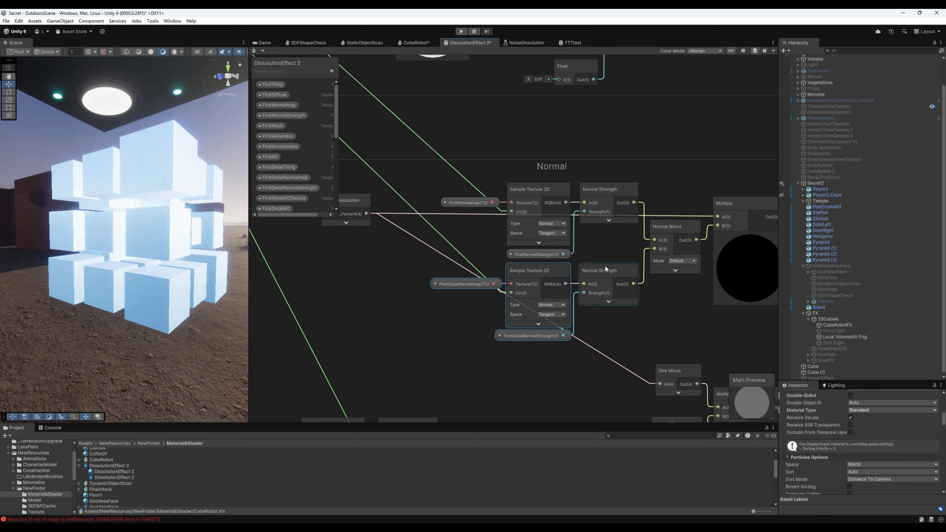
left_click(605, 266, "shift")
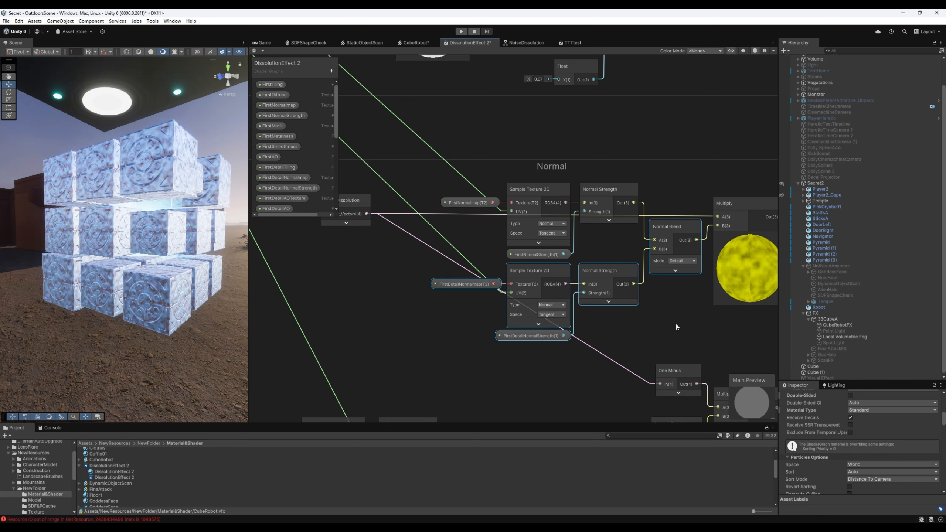
middle_click_drag(676, 322, 559, 305)
left_click(646, 340)
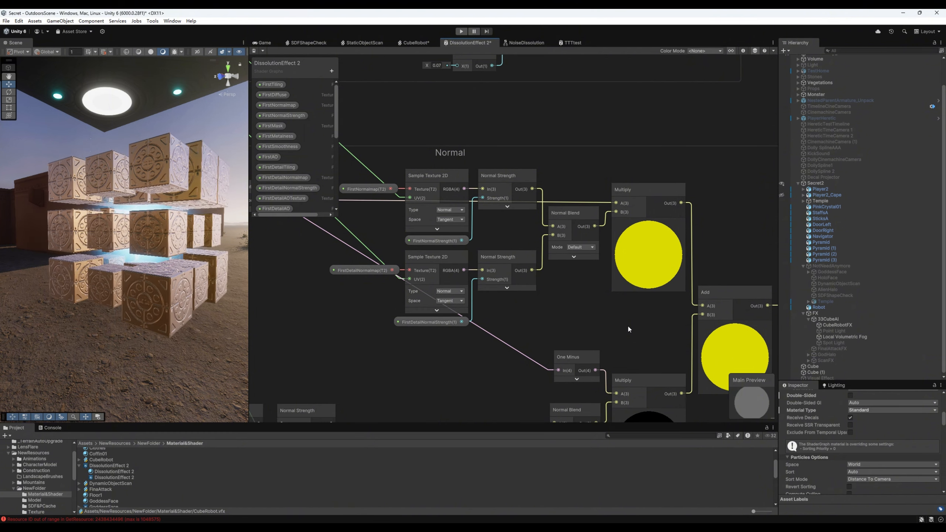
middle_click_drag(627, 330, 700, 375)
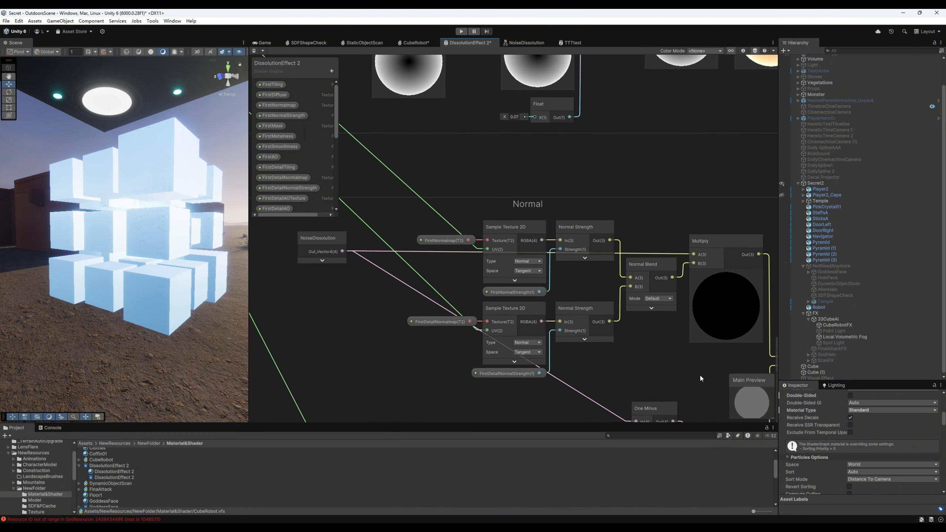
Examine the Tiling And Offset nodes and trace their UV connections into the Diffuse, Normal and Mask groups
scroll(419, 314, "down", 2)
middle_click_drag(435, 257, 580, 408)
middle_click_drag(490, 286, 537, 307)
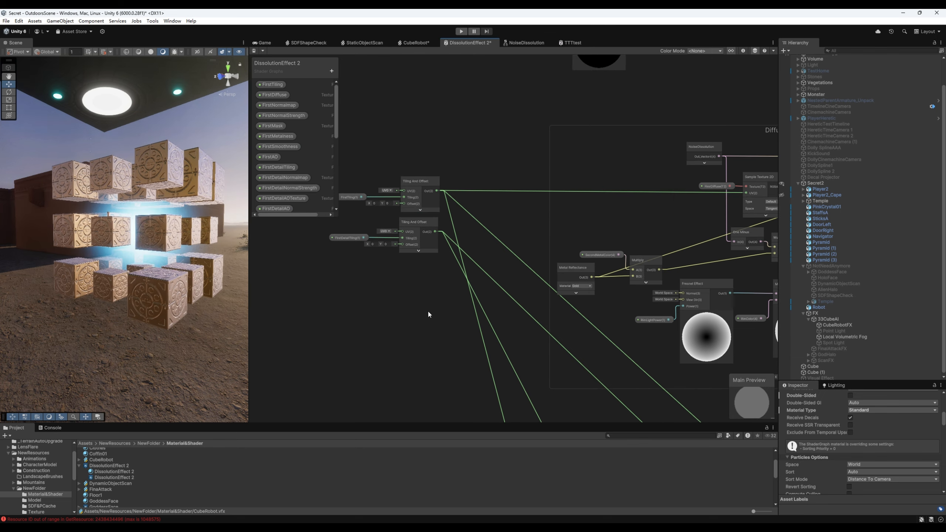
scroll(429, 315, "down", 5)
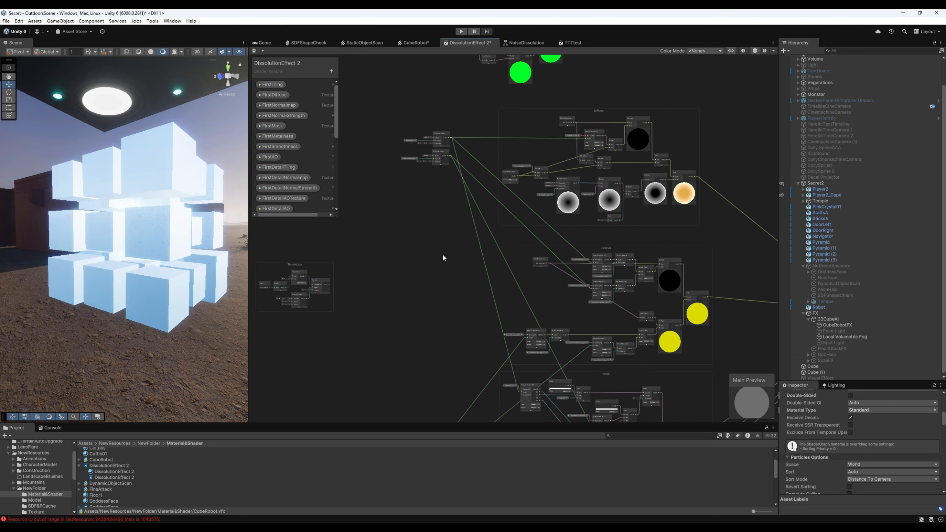
scroll(444, 238, "down", 2)
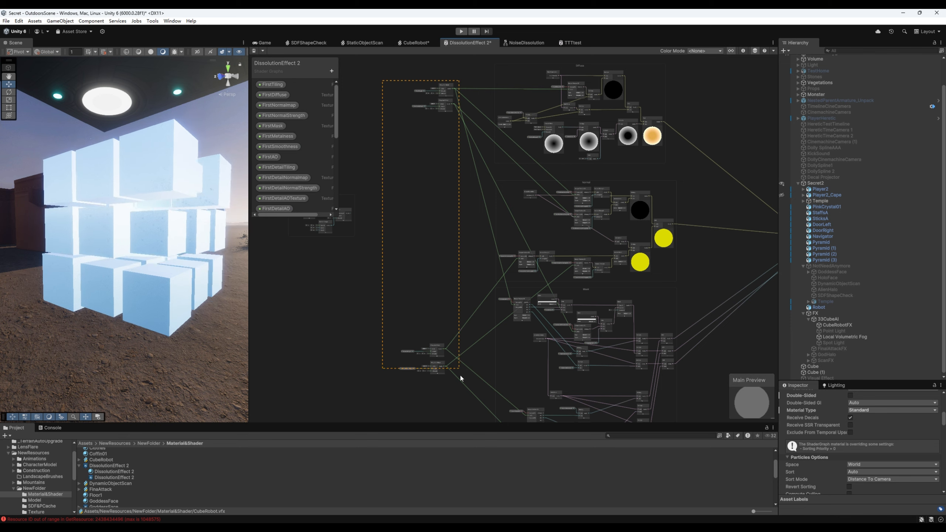
middle_click_drag(476, 186, 536, 297)
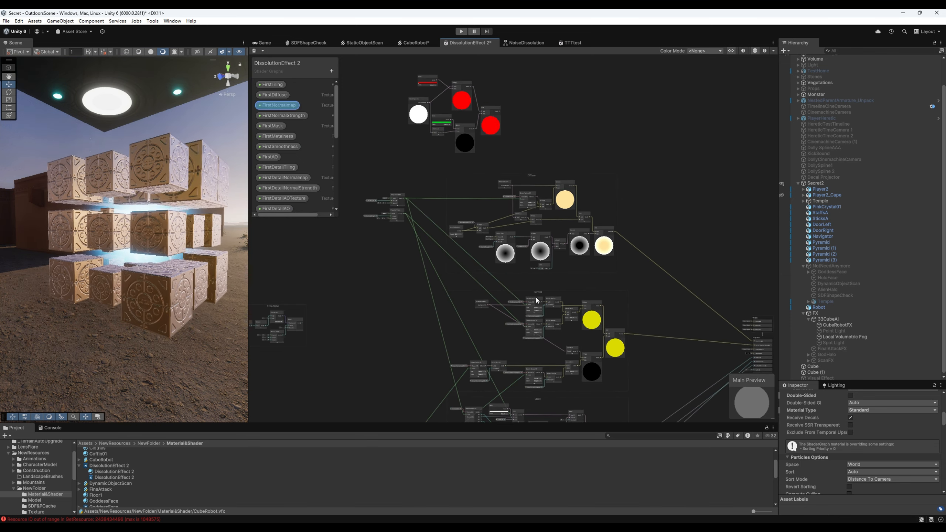
Compare the detail normal Sample Texture 2D in the Normal group with First Detail Tiling in the CubeRobot VFX graph
scroll(511, 257, "up", 2)
scroll(577, 327, "up", 5)
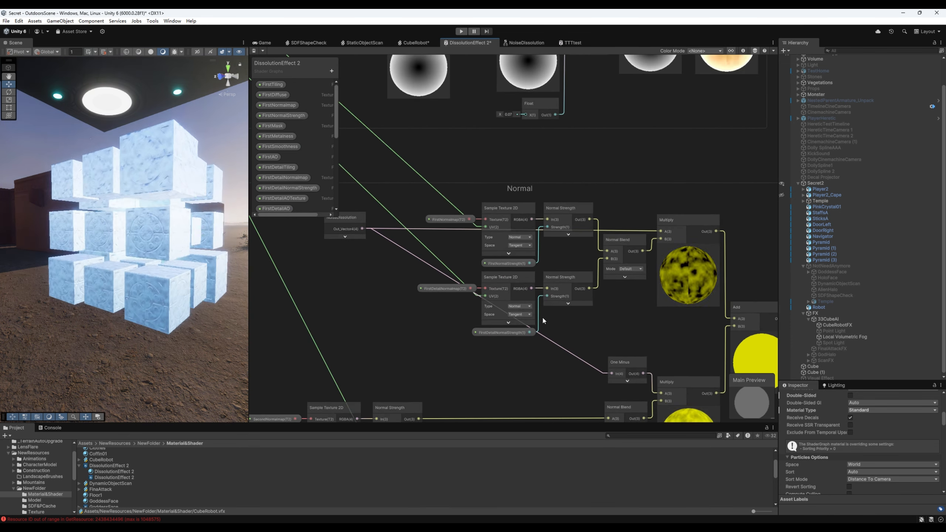
middle_click_drag(564, 331, 573, 345)
left_click(510, 278)
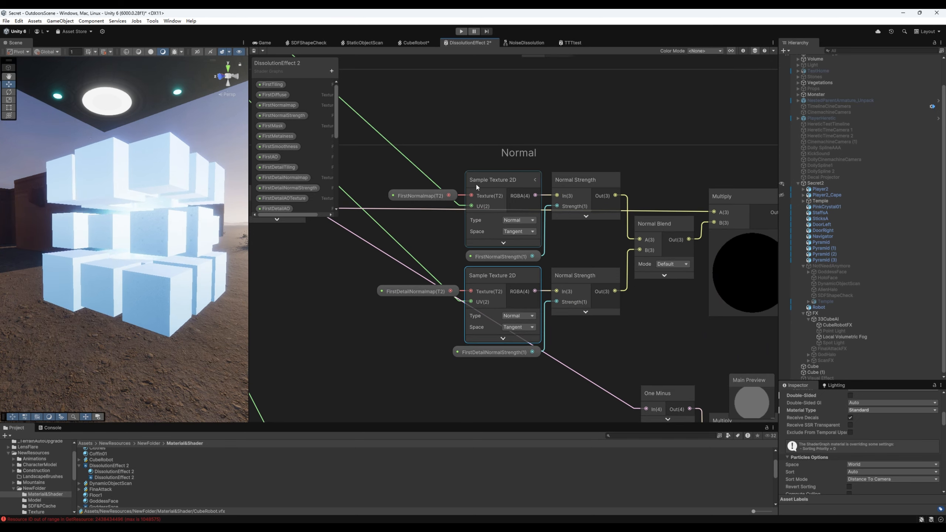
left_click(415, 43)
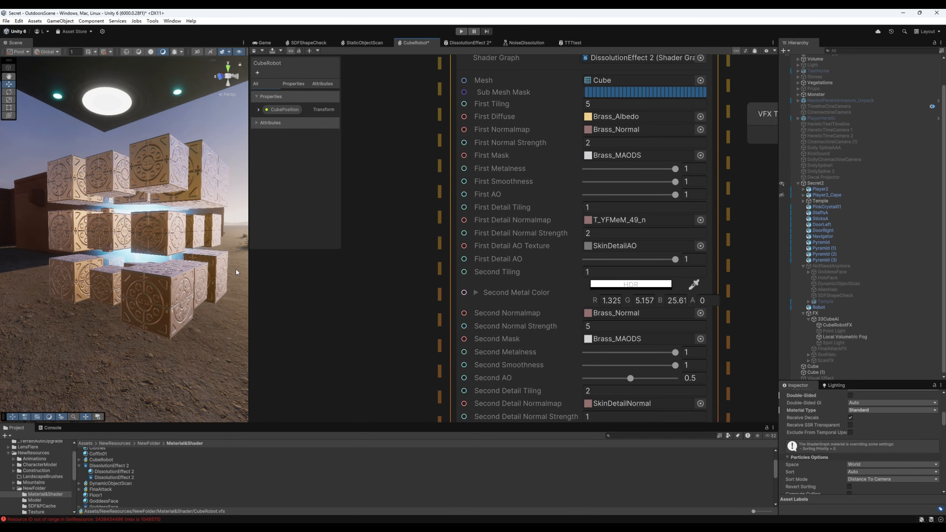
left_click_drag(580, 209, 581, 209)
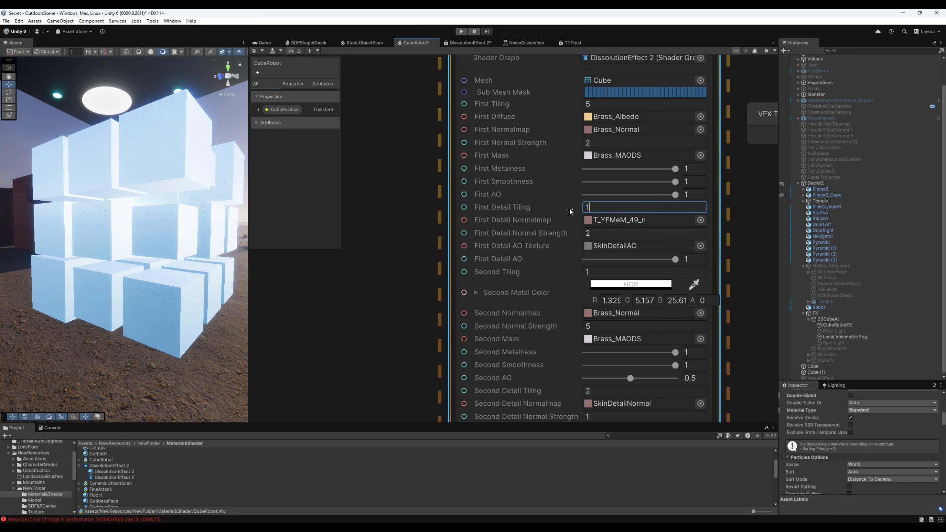
left_click(477, 44)
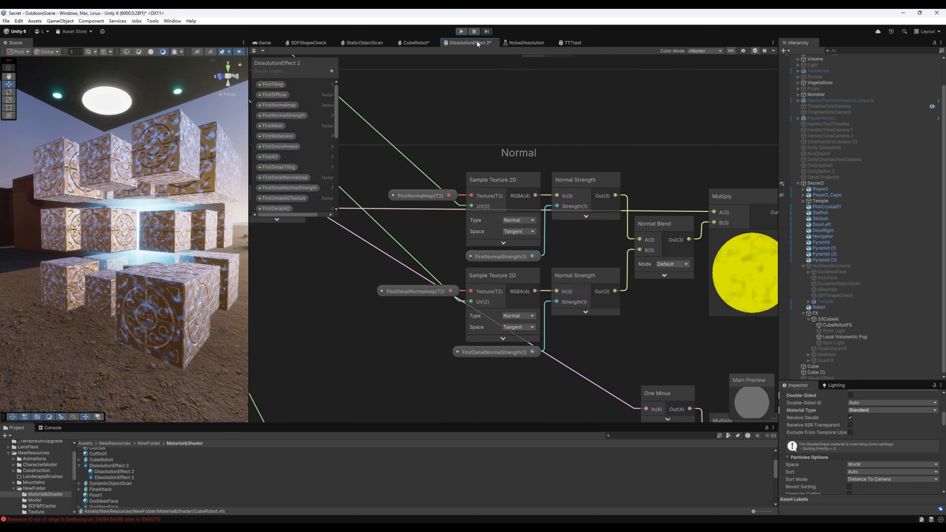
middle_click_drag(641, 344, 661, 345)
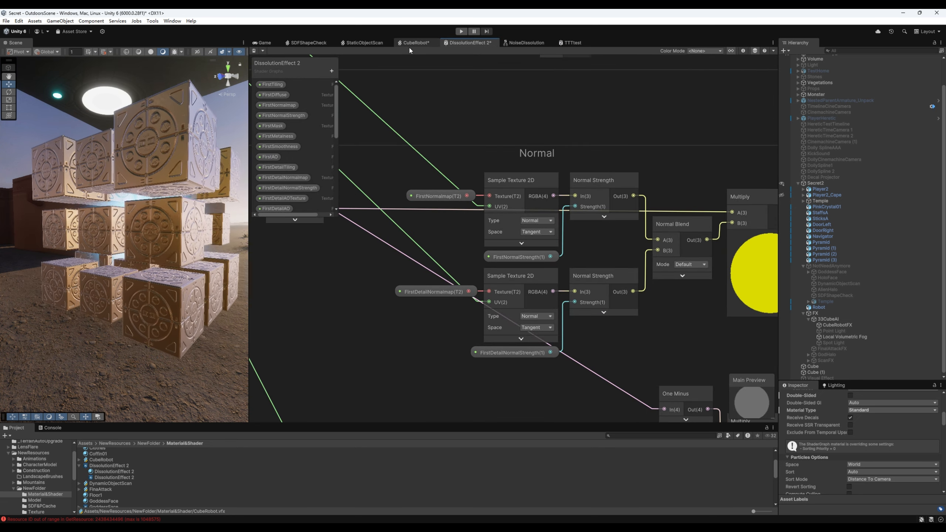
Survey the Mask group and trace how the first and second Tiling And Offset nodes connect to it
middle_click_drag(531, 333, 500, 245)
scroll(500, 245, "down", 3)
middle_click_drag(520, 297, 545, 175)
middle_click_drag(514, 345, 577, 185)
scroll(572, 216, "up", 2)
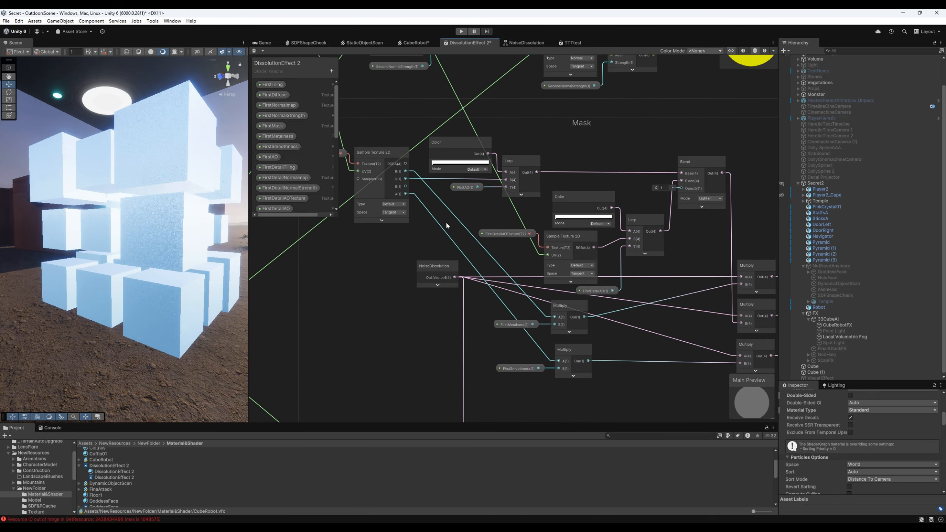
middle_click_drag(446, 221, 466, 224)
scroll(417, 267, "down", 6)
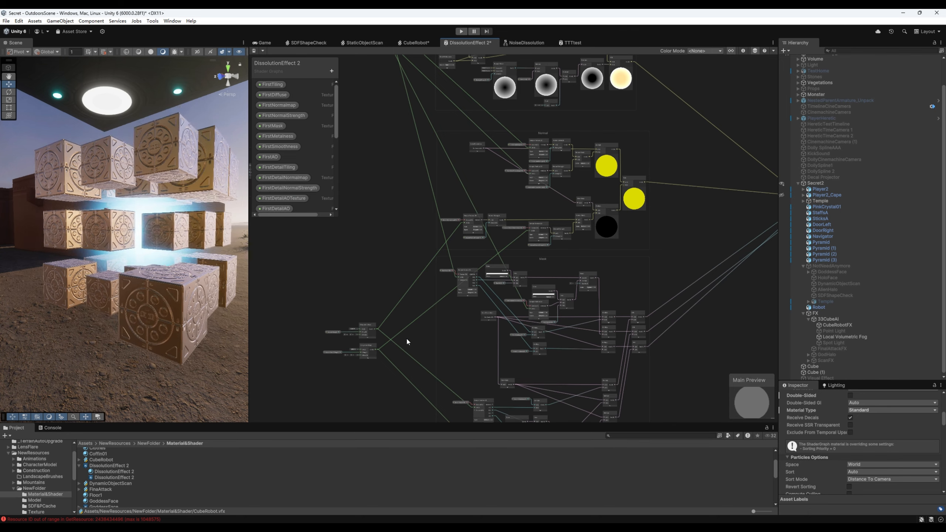
middle_click_drag(431, 235, 459, 315)
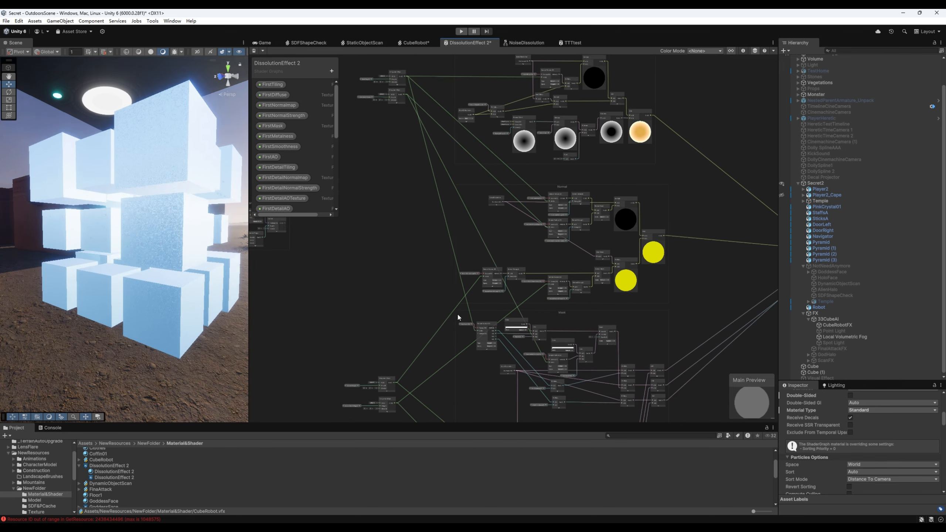
middle_click_drag(462, 414, 423, 274)
Examine how the FirstMask channels and the AO Lerp and Blend nodes reach the NoiseDissolution Multiply nodes
scroll(422, 276, "up", 8)
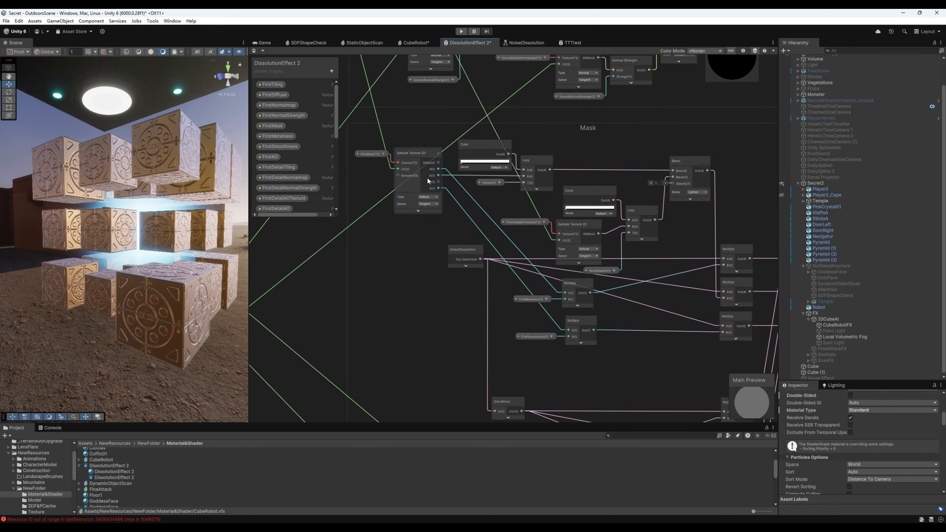
scroll(473, 157, "up", 2)
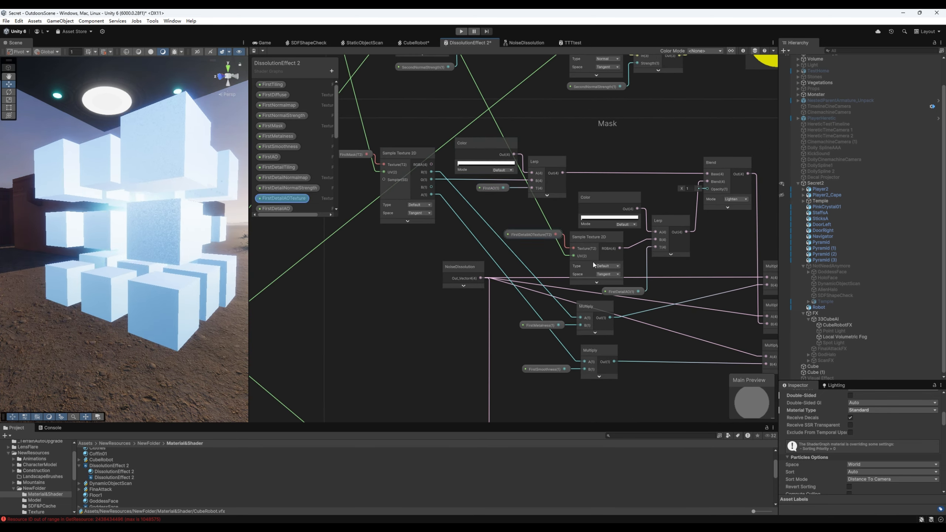
mouse_move(701, 287)
middle_mouse_down()
mouse_move(674, 248)
mouse_move(687, 278)
middle_mouse_up()
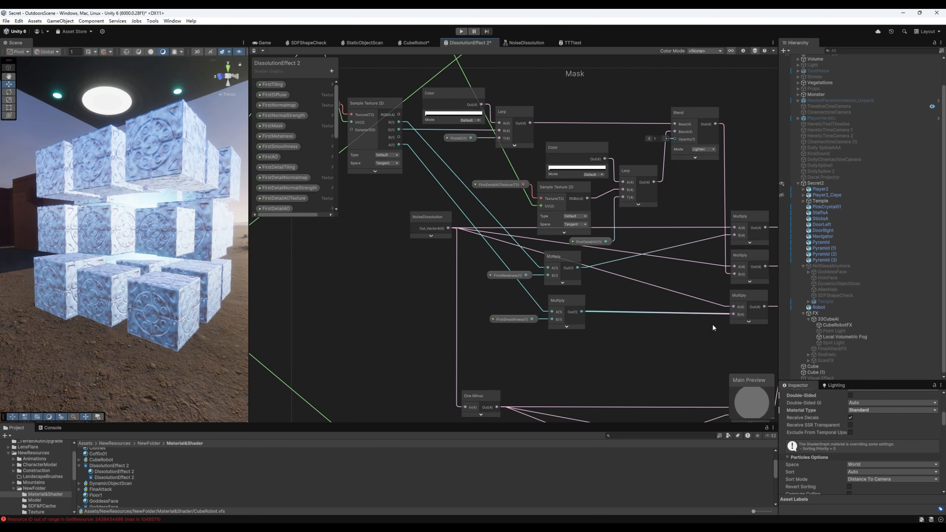
middle_click_drag(712, 357, 698, 346)
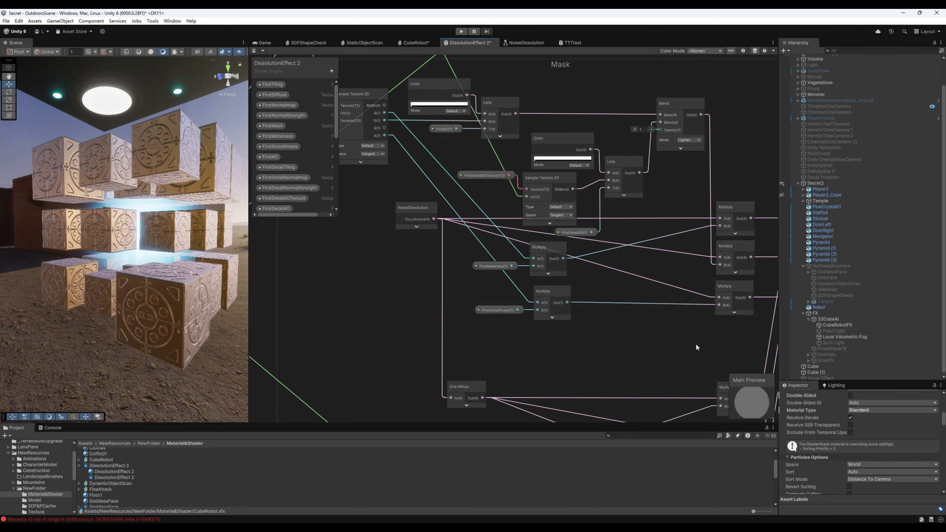
Nudge the Mask group's NoiseDissolution node slightly away from the Multiply nodes and select the FirstMask property node
left_click_drag(418, 210, 414, 209)
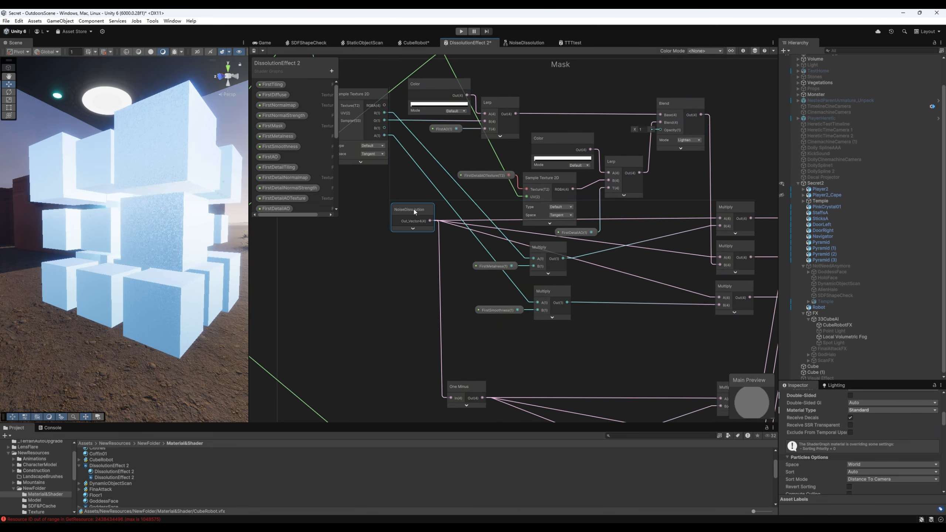
middle_click_drag(462, 205, 520, 226)
middle_click_drag(466, 179, 447, 174)
left_click(414, 139)
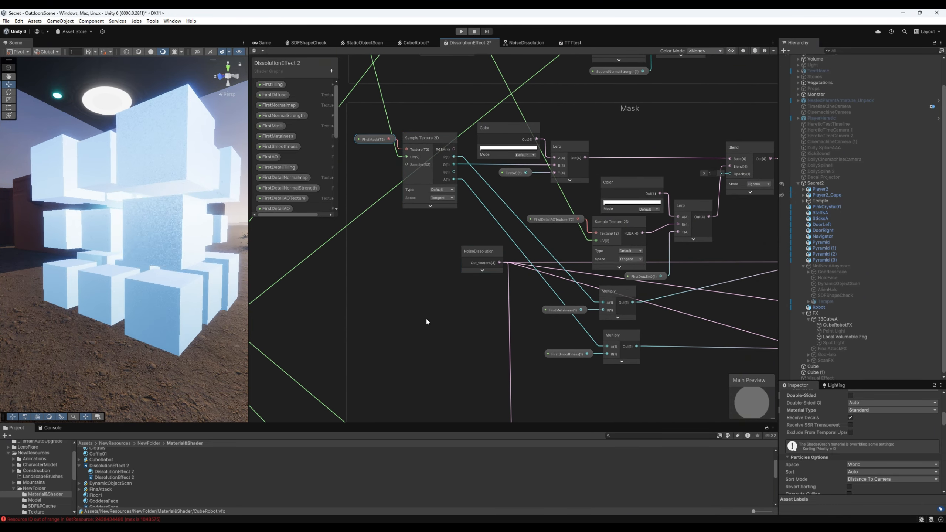
Examine the One Minus branch that masks SecondMask metalness, AO and smoothness, up to the Add nodes joining both looks
middle_click_drag(461, 317, 451, 293)
scroll(451, 293, "down", 1)
middle_click_drag(570, 371, 530, 275)
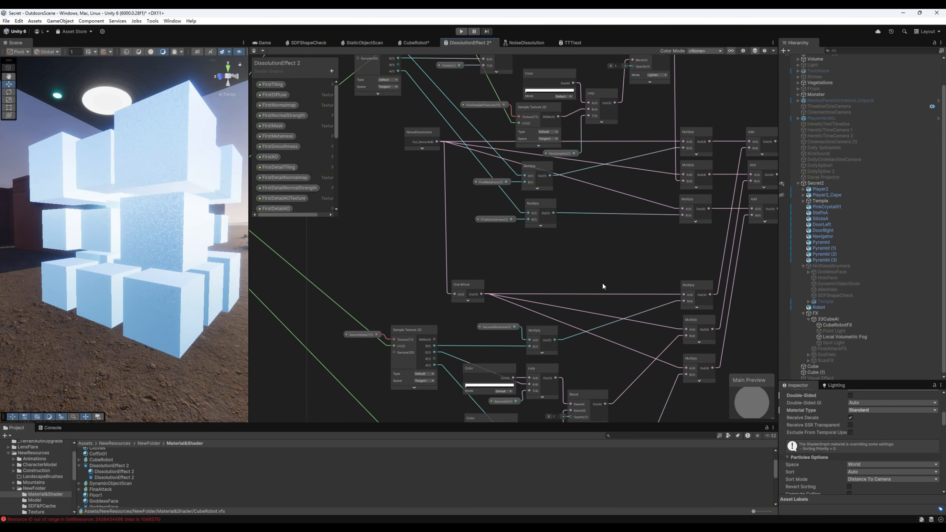
middle_click_drag(623, 303, 595, 215)
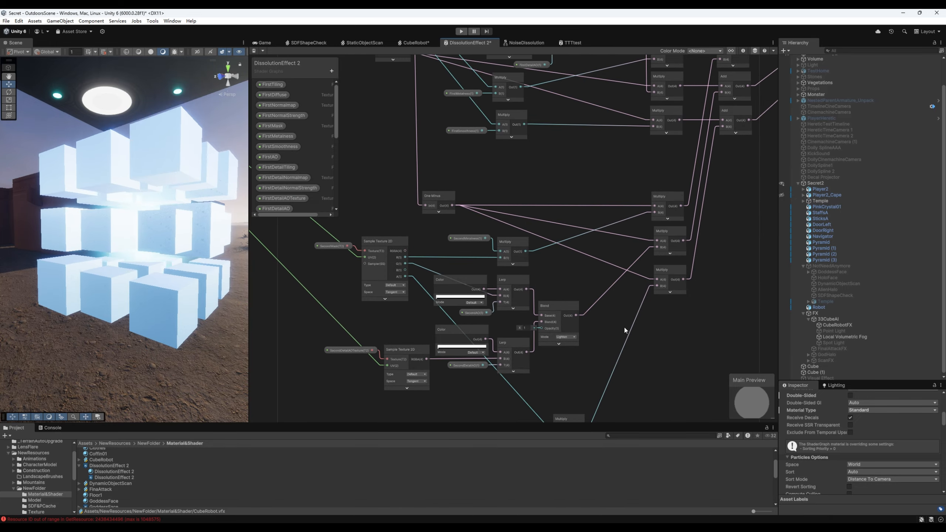
middle_click_drag(570, 373, 635, 332)
scroll(636, 332, "up", 1)
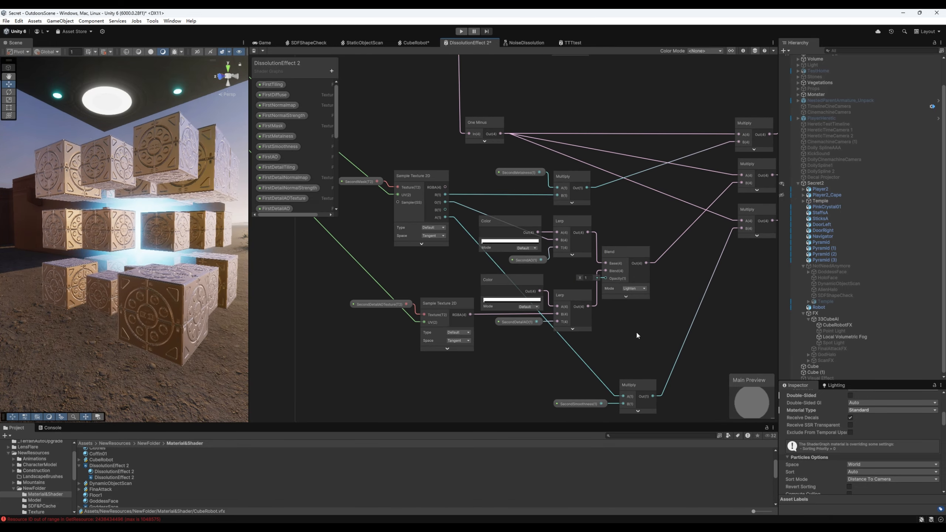
middle_click_drag(515, 345, 521, 344)
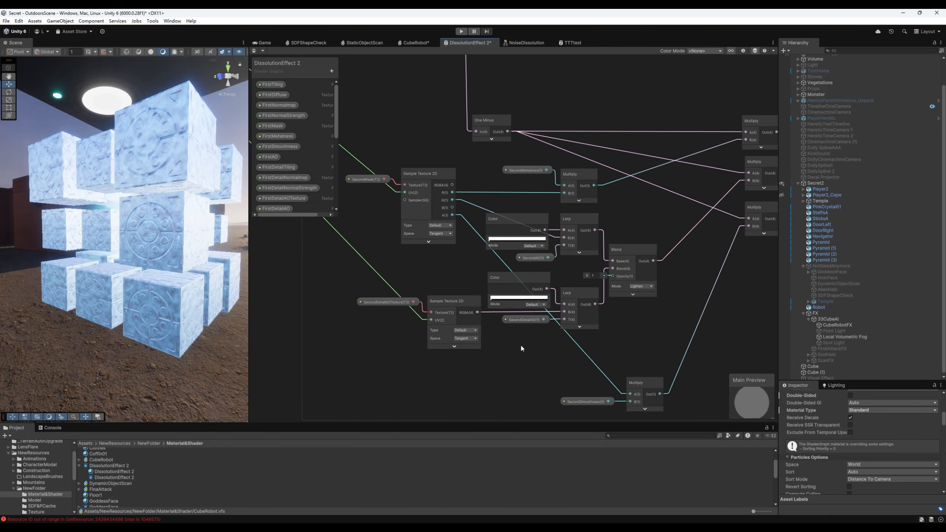
scroll(521, 349, "down", 3)
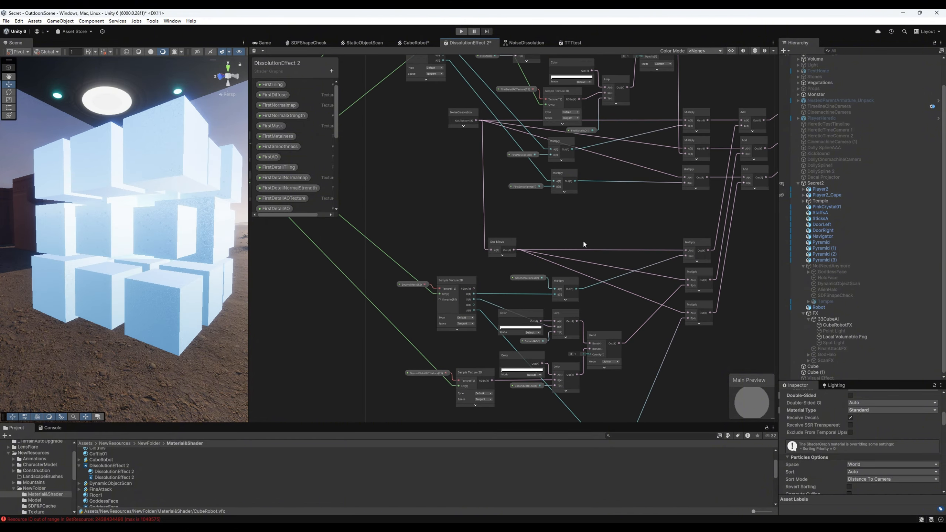
Review the HDRP graph settings from Surface Options down to Support VFX Graph, and switch to the CubeRobot VFX graph
left_click(745, 52)
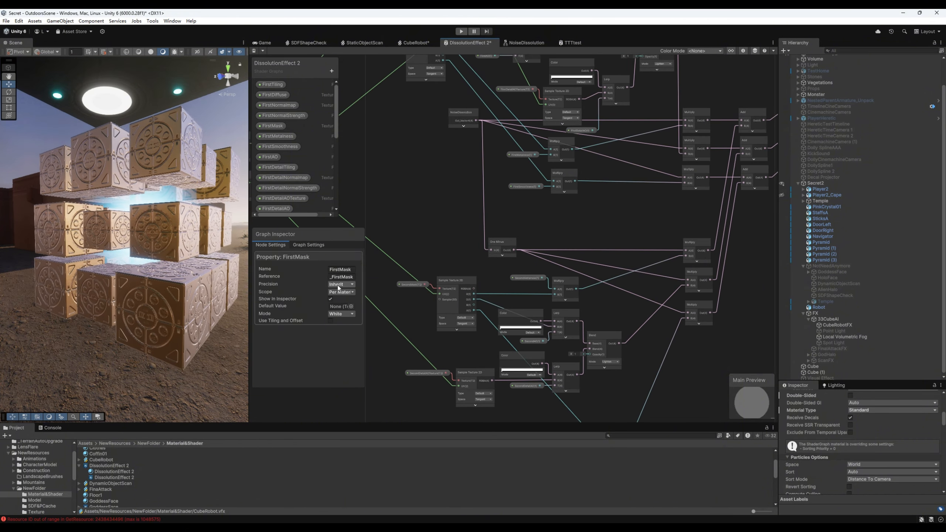
left_click(310, 245)
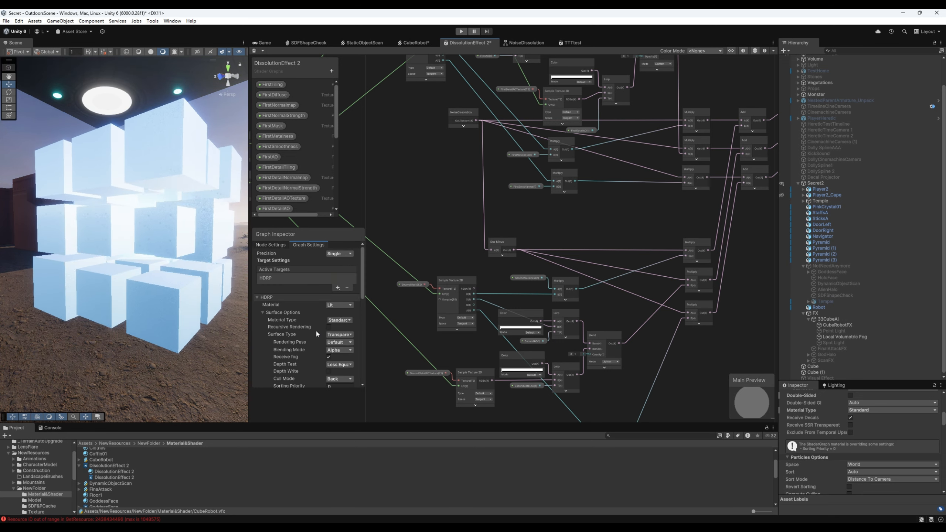
scroll(315, 334, "down", 5)
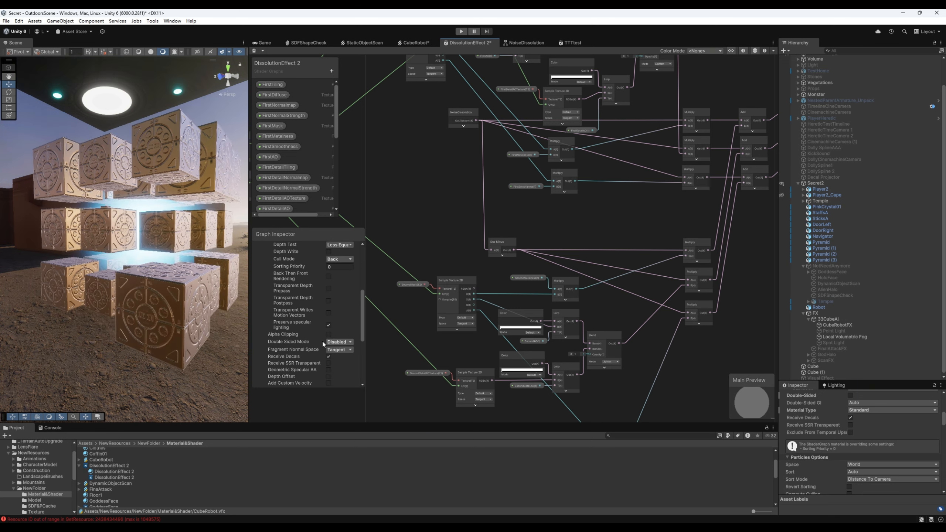
scroll(323, 336, "down", 4)
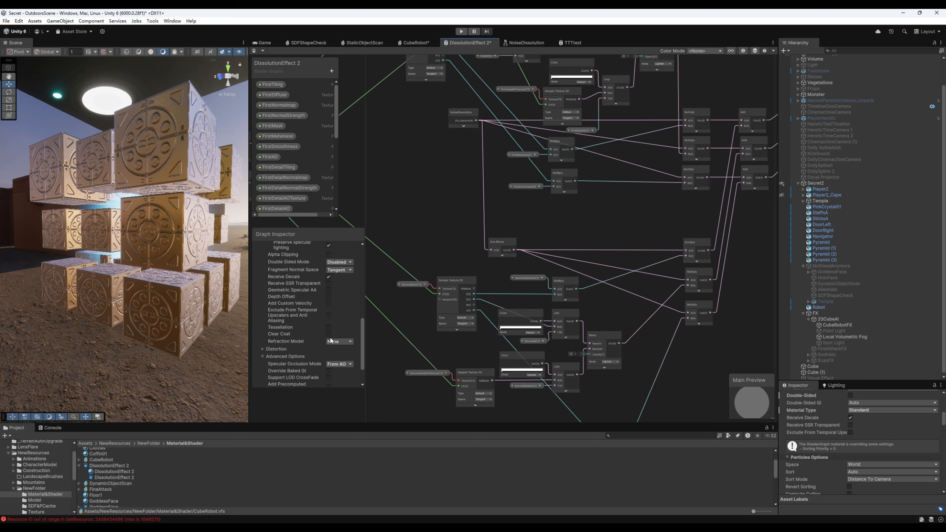
scroll(331, 340, "down", 3)
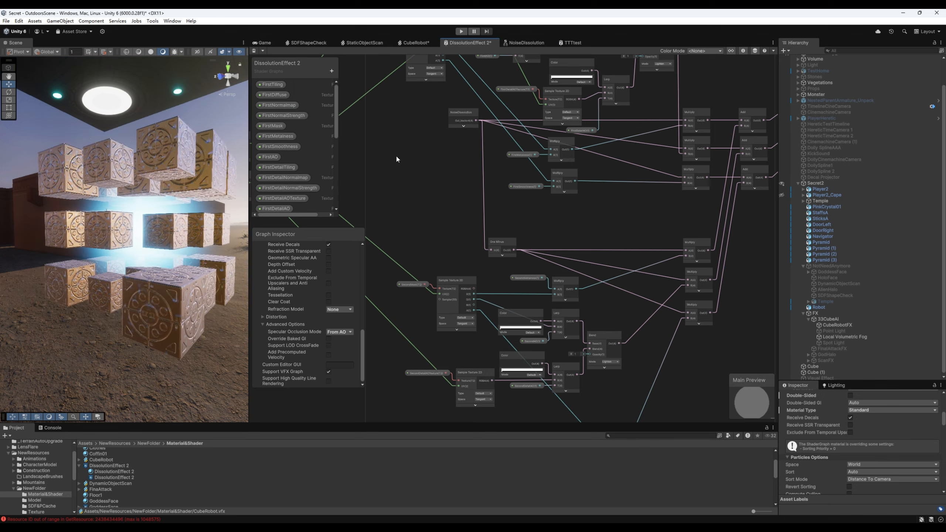
left_click(415, 43)
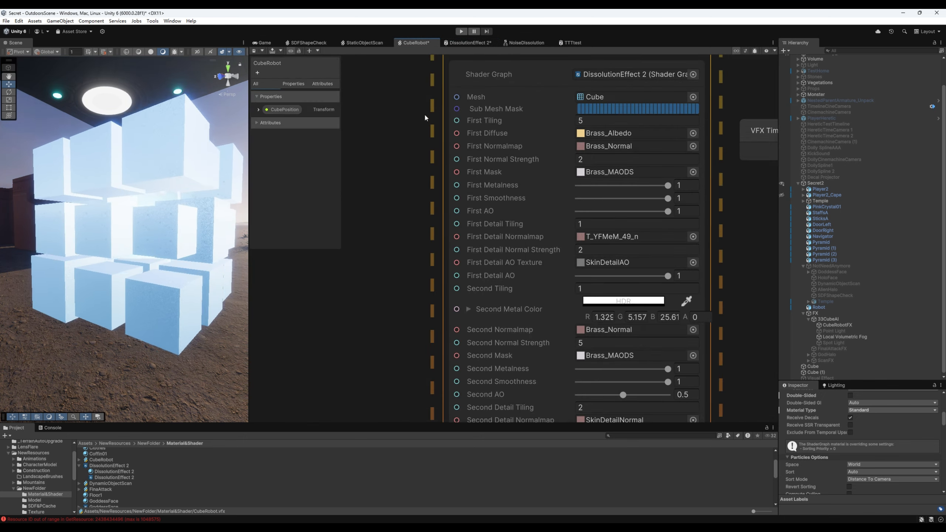
Examine the TransformingCube system's Initialize and Update contexts and how Sample Mesh feeds the first Set Position block
scroll(407, 173, "down", 5)
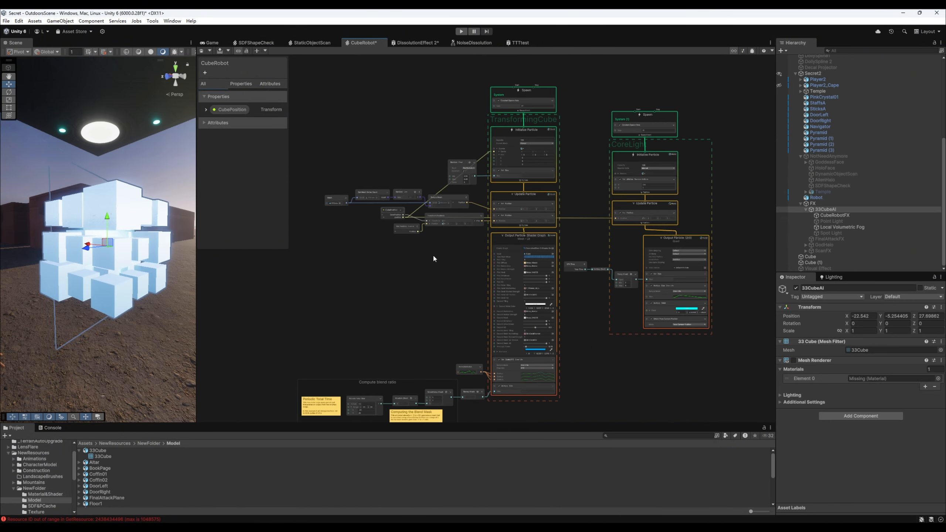
middle_click_drag(433, 247, 434, 245)
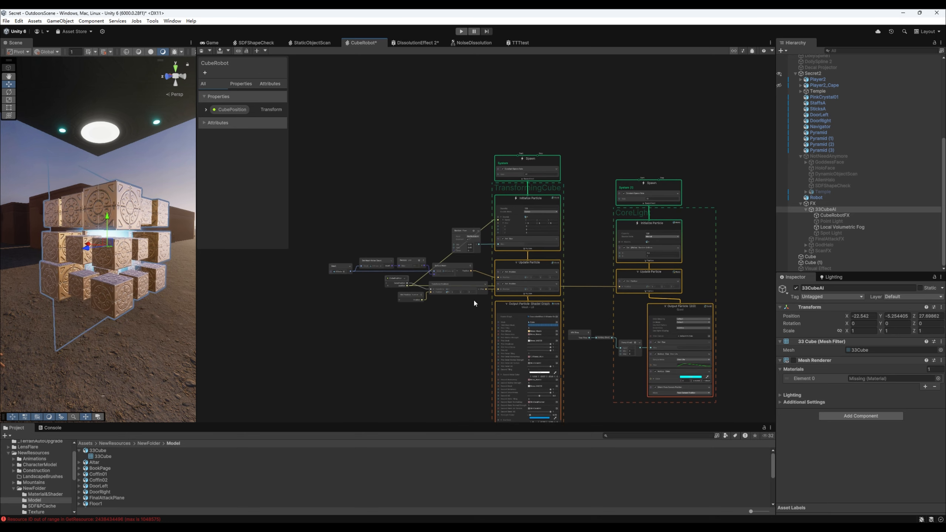
scroll(476, 305, "up", 5)
middle_click_drag(483, 320, 526, 394)
middle_click_drag(469, 399, 468, 401)
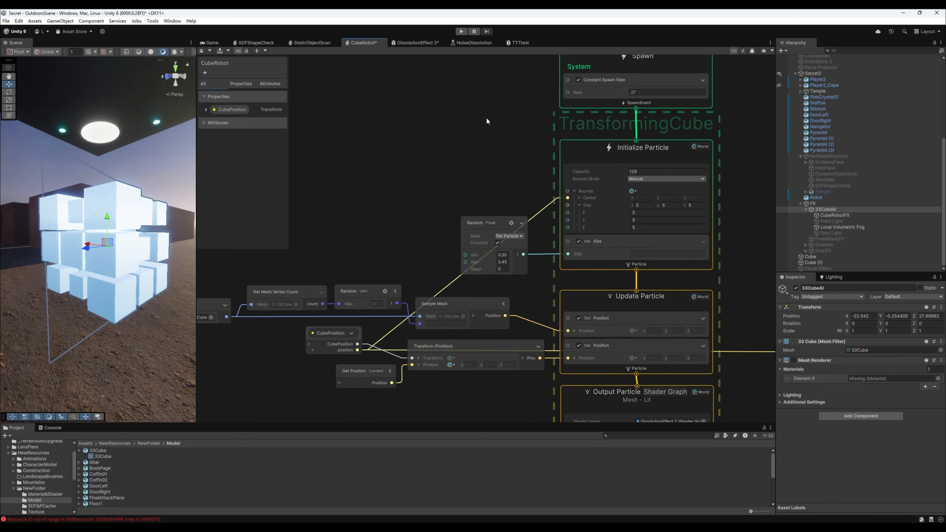
middle_click_drag(527, 409, 532, 409)
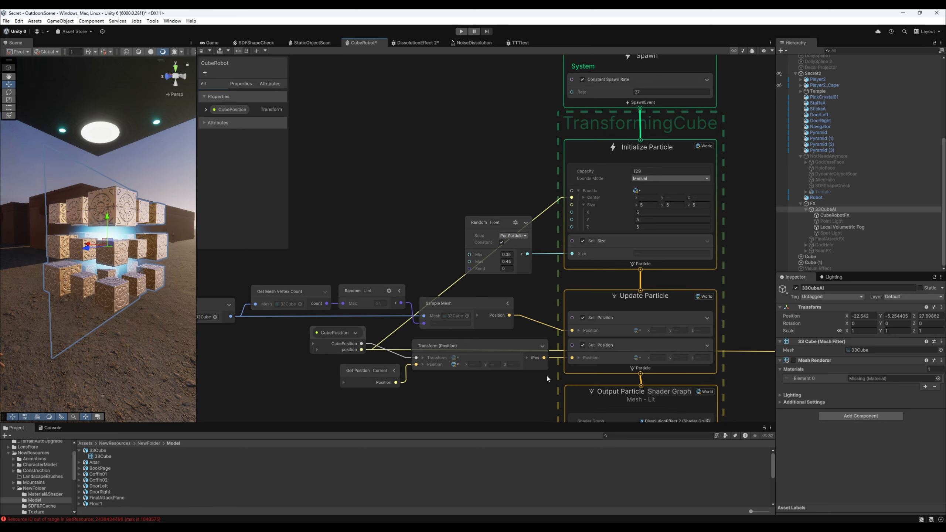
left_click(641, 318)
left_click(447, 306)
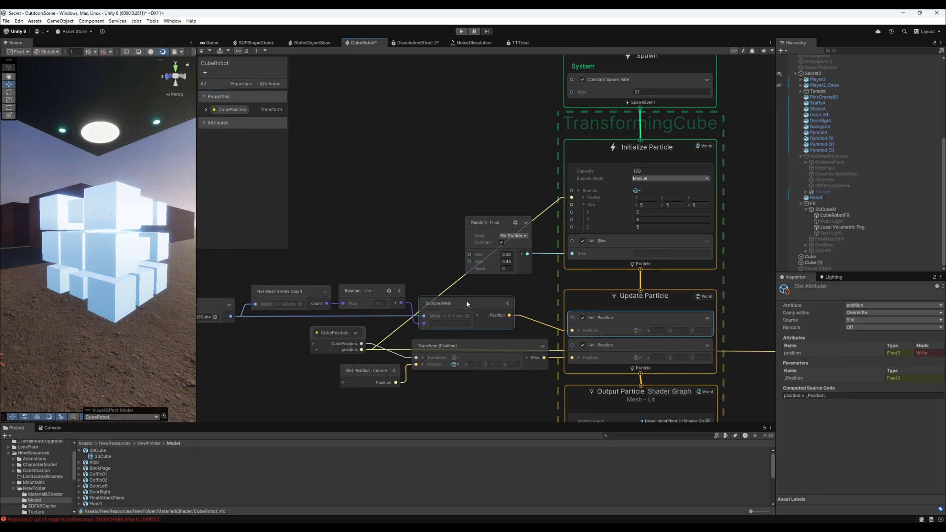
left_click(615, 317)
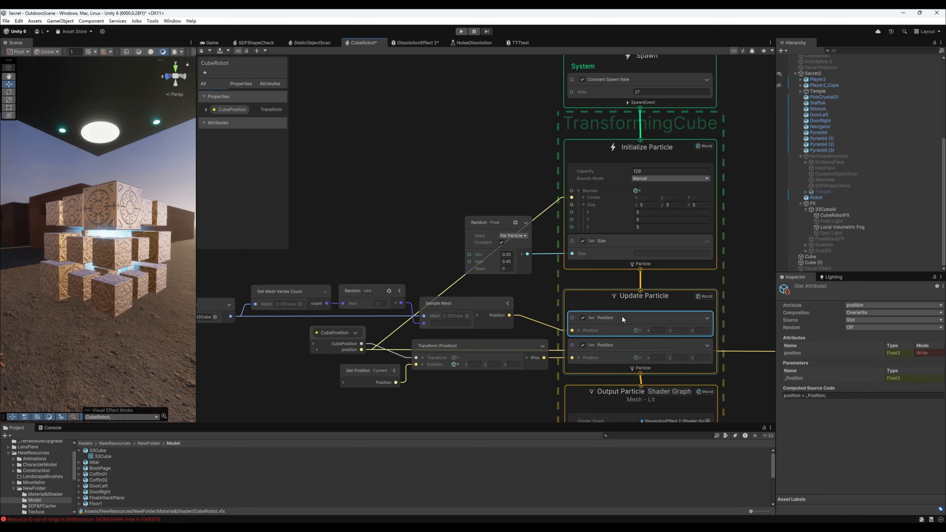
Locate the 33Cube mesh used by the Mesh node and inspect its wireframe preview from several angles
middle_click_drag(294, 336, 325, 332)
left_click(235, 312)
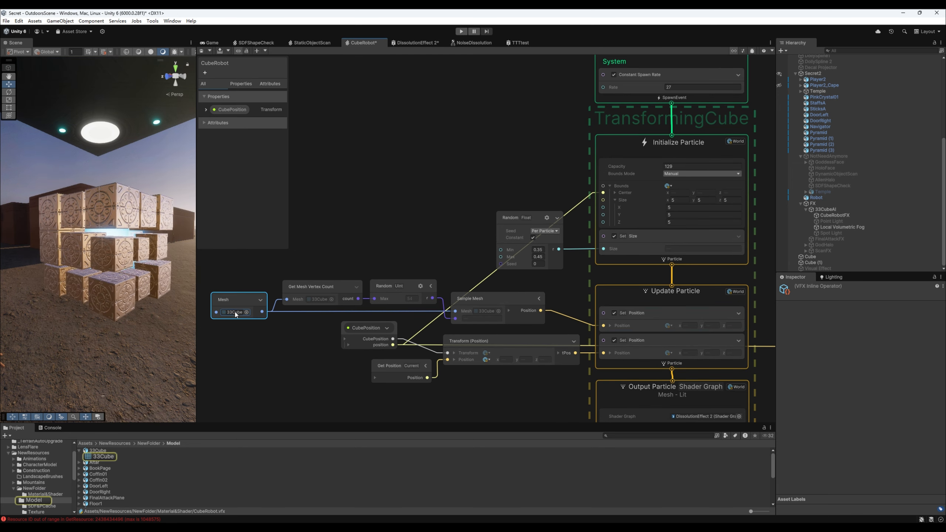
left_click(109, 457)
left_click_drag(876, 399, 856, 430)
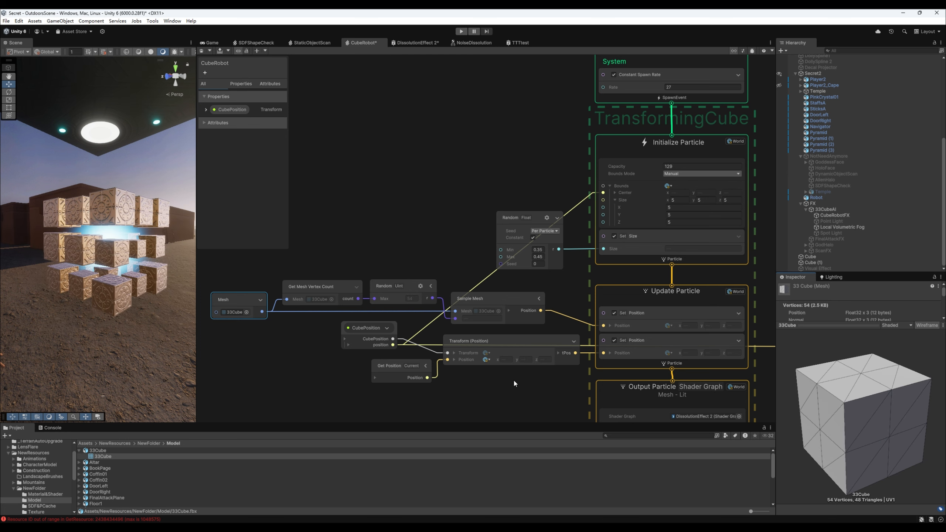
middle_click_drag(515, 384, 492, 373)
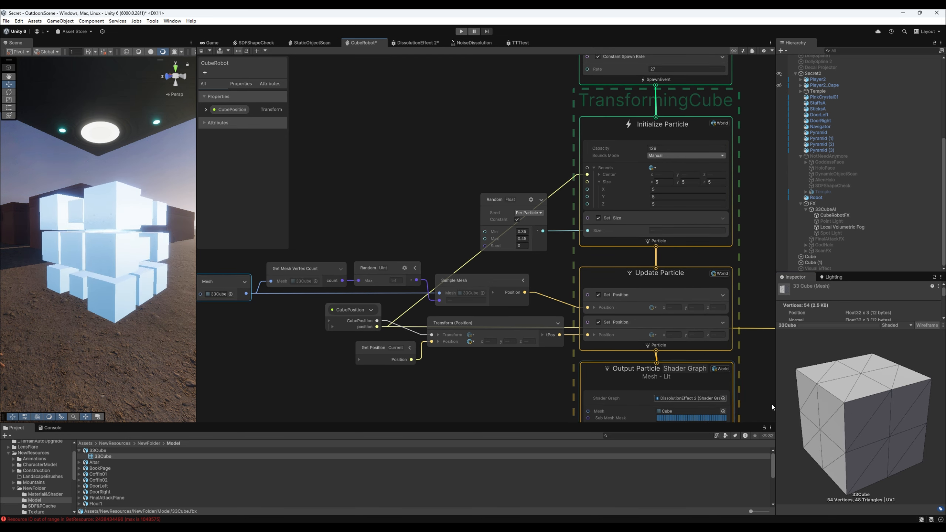
left_click_drag(847, 402, 874, 367)
mouse_move(875, 328)
left_mouse_down()
mouse_move(869, 426)
mouse_move(870, 338)
left_mouse_up()
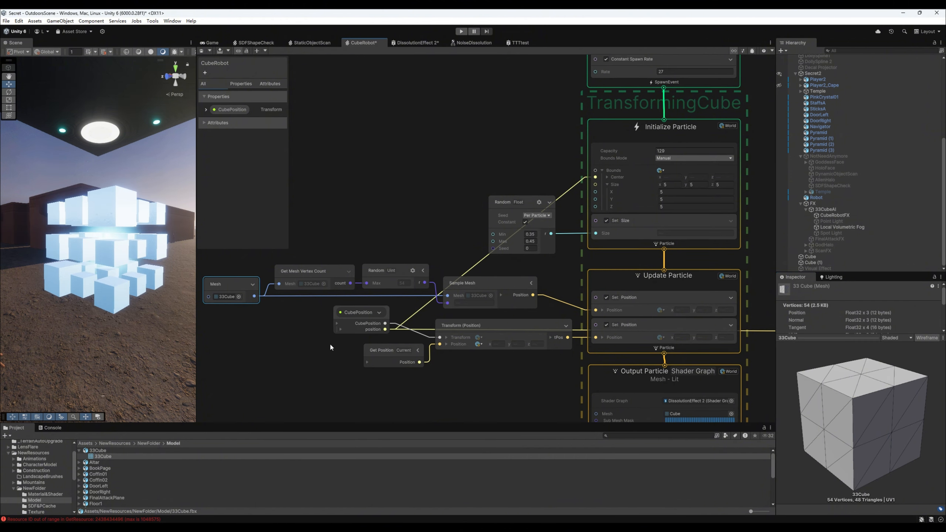
Inspect the Transform (Position) and CubePosition nodes that drive the second Set Position block in Update Particle
left_click(641, 323)
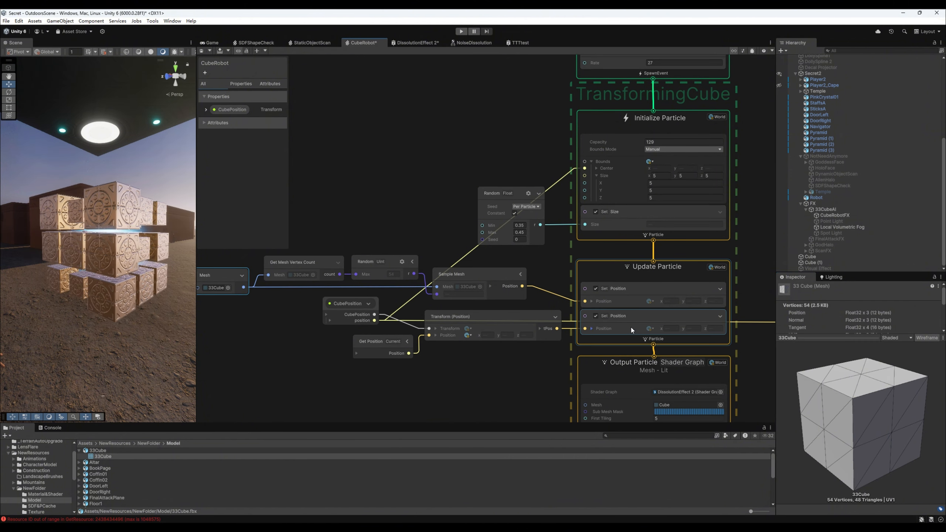
left_click(513, 316)
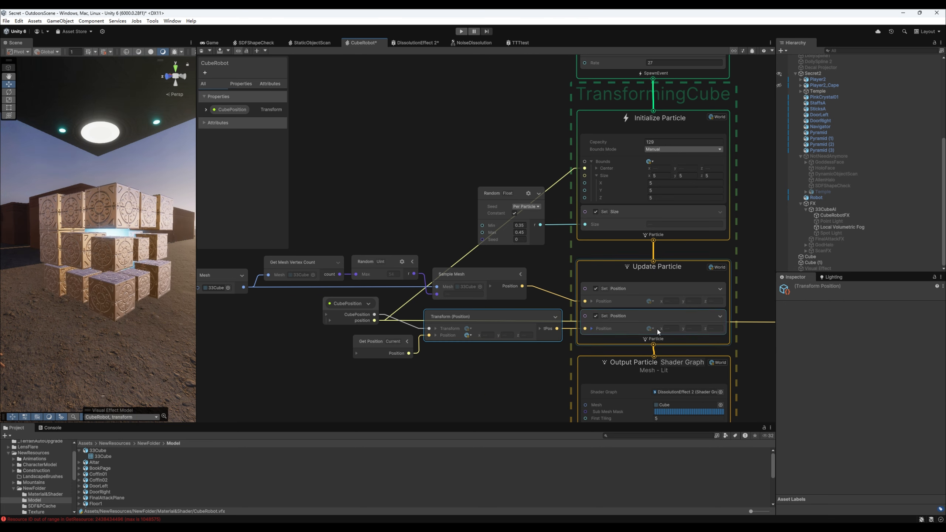
left_click(349, 305)
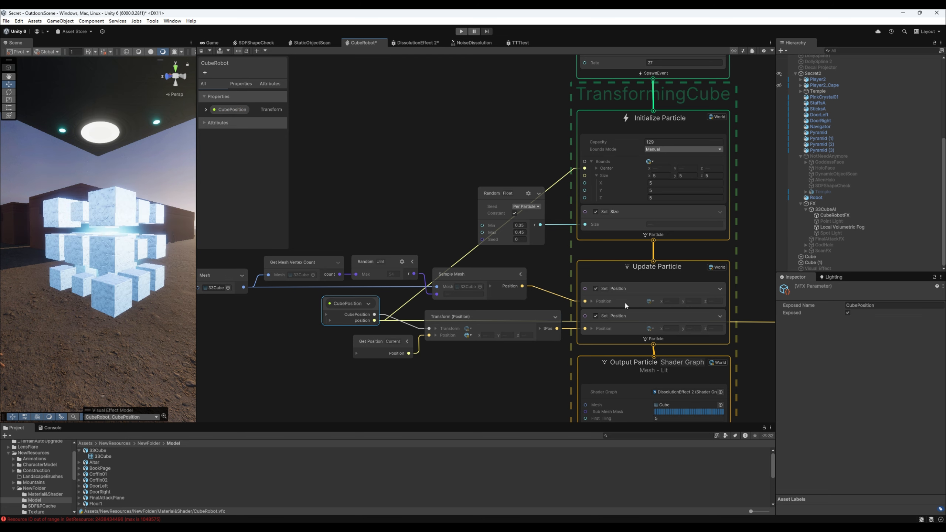
Inspect the CubeRobotFX object's VFX Property Binder entry that binds CubePosition to the 33CubeAI transform
left_click(834, 216)
scroll(853, 447, "down", 5)
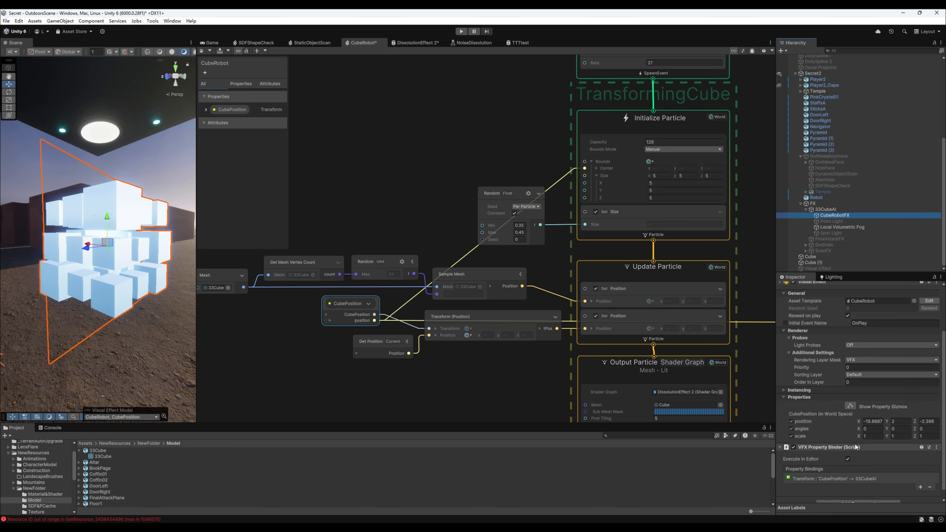
left_click(848, 469)
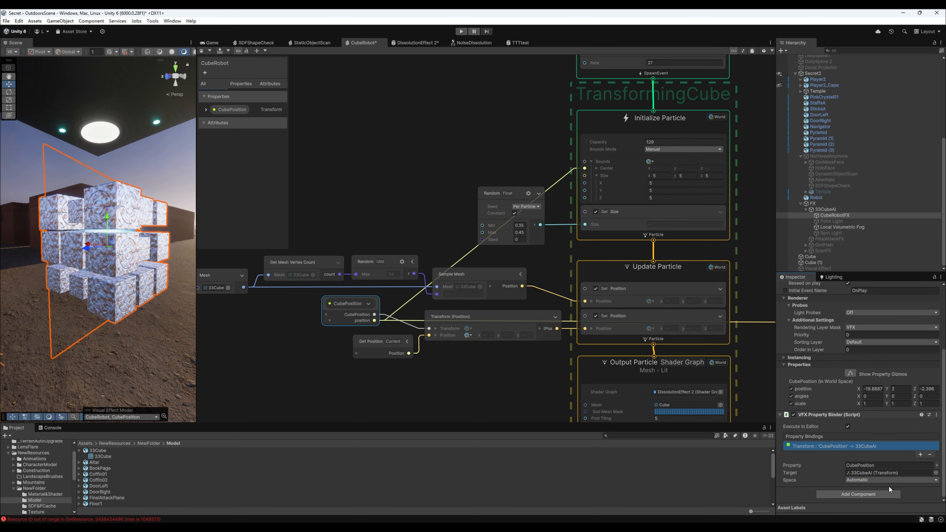
Try moving the 33CubeAI object in the scene to test the position binding, and undo the move
left_click(826, 210)
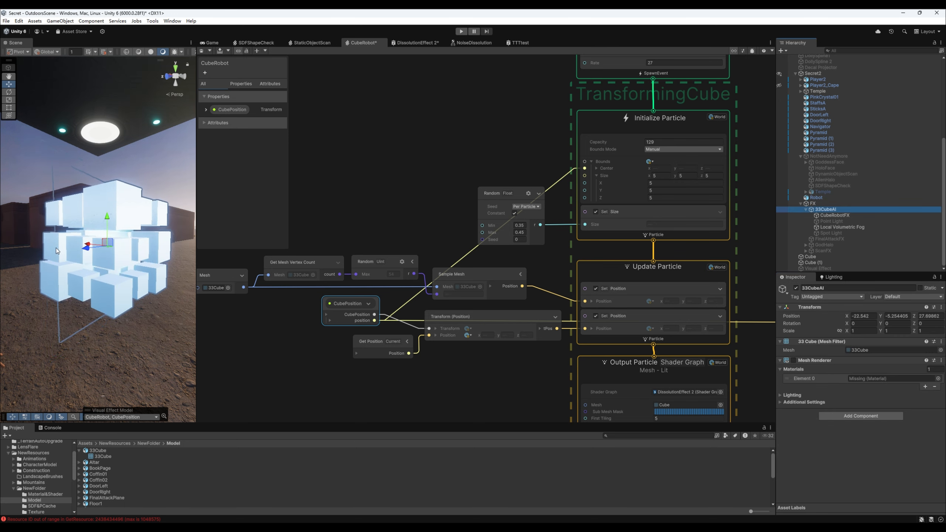
left_click_drag(88, 247, 97, 280)
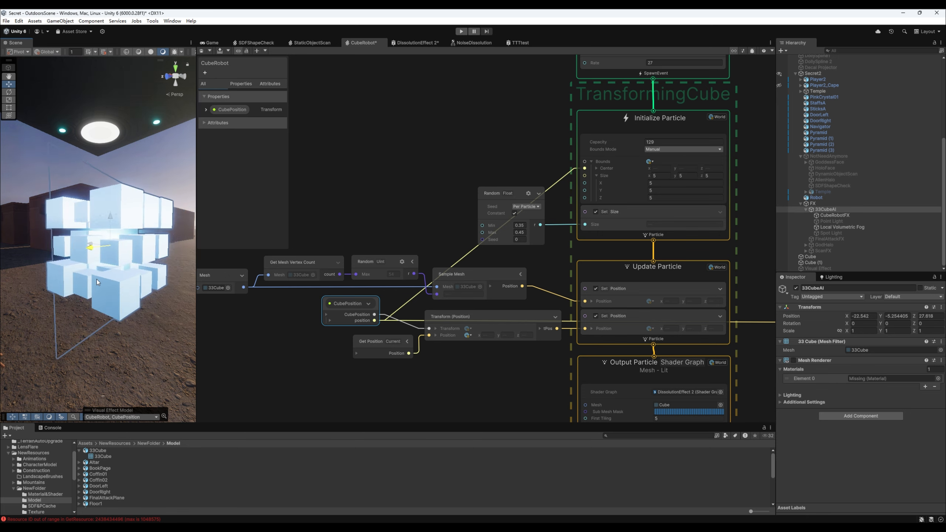
key("ctrl+z")
Review the Output Particle mesh and textures, inspecting Brass_Albedo, Brass_MAODS, the T_YFMeM_49_n detail normal map and Brass_Normal
middle_click_drag(470, 350, 433, 233)
scroll(457, 213, "up", 1)
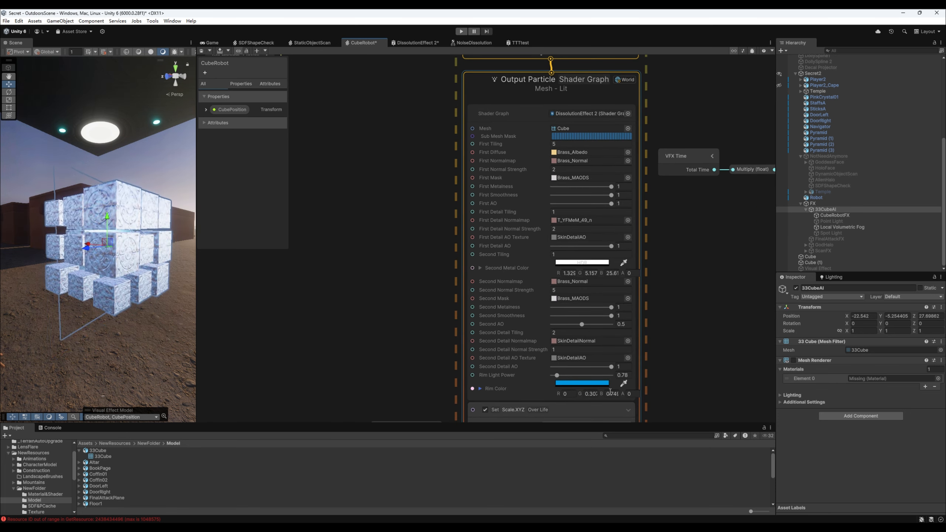
left_click(562, 128)
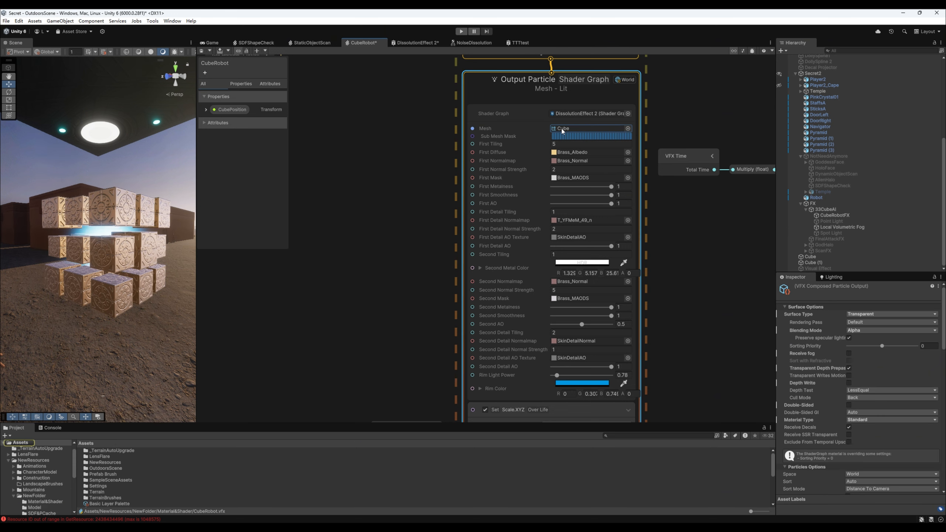
left_click(575, 153)
left_click(108, 478)
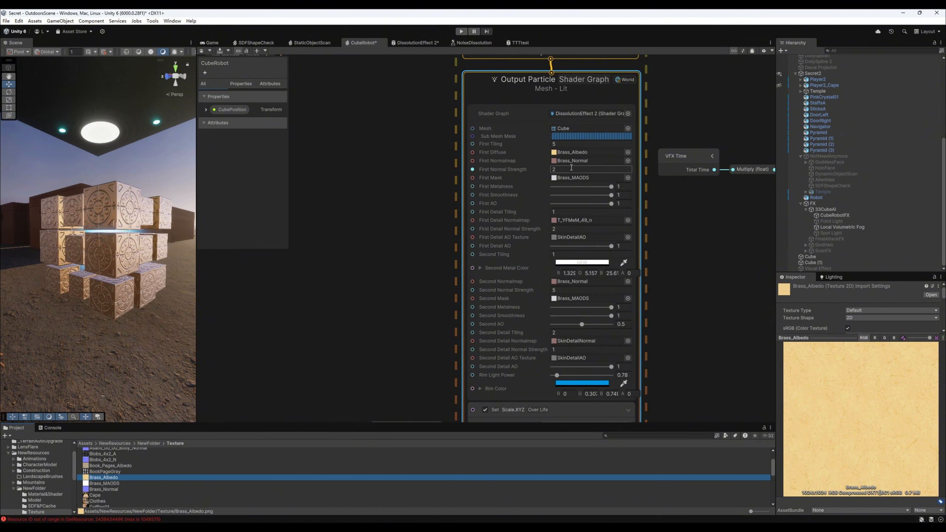
left_click(575, 178)
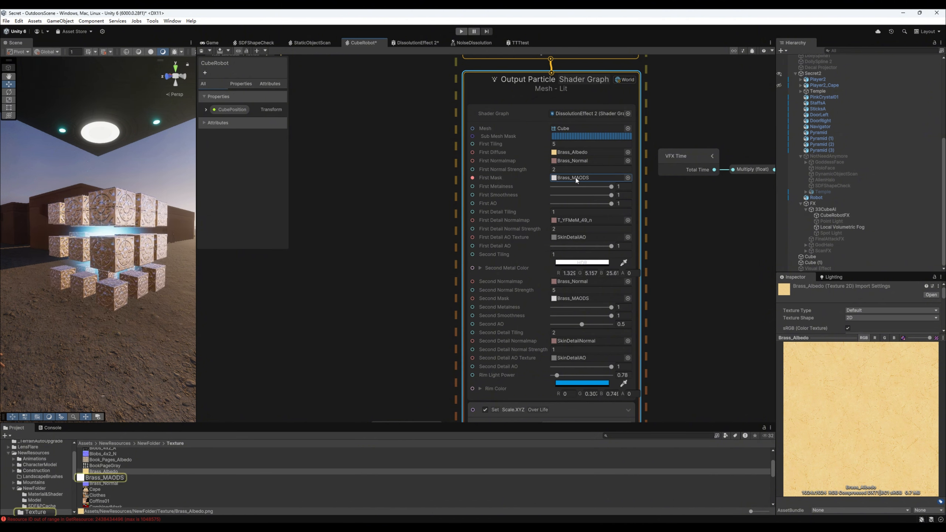
left_click(575, 221)
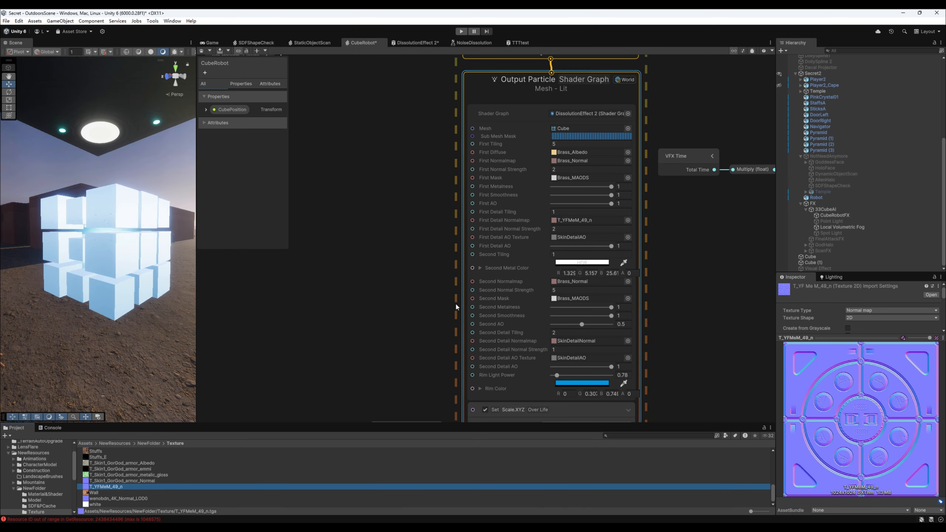
left_click(572, 281)
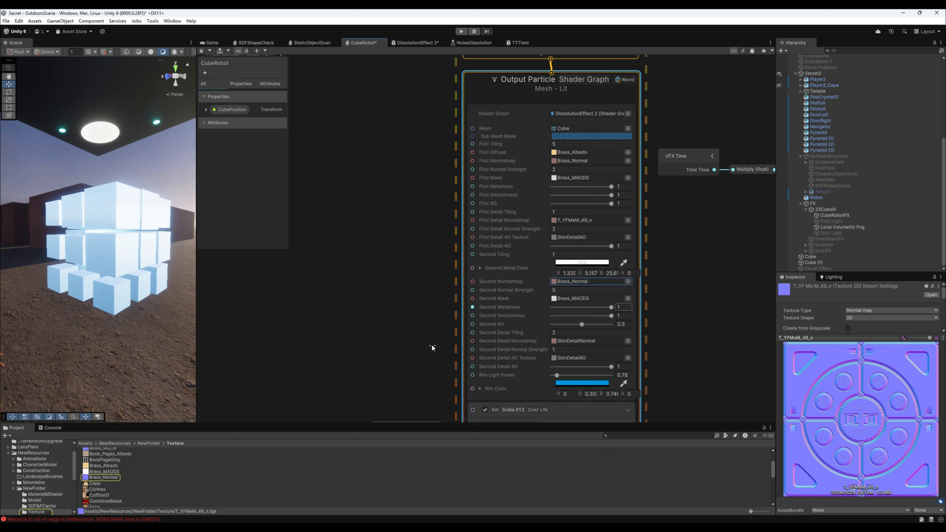
left_click(89, 478)
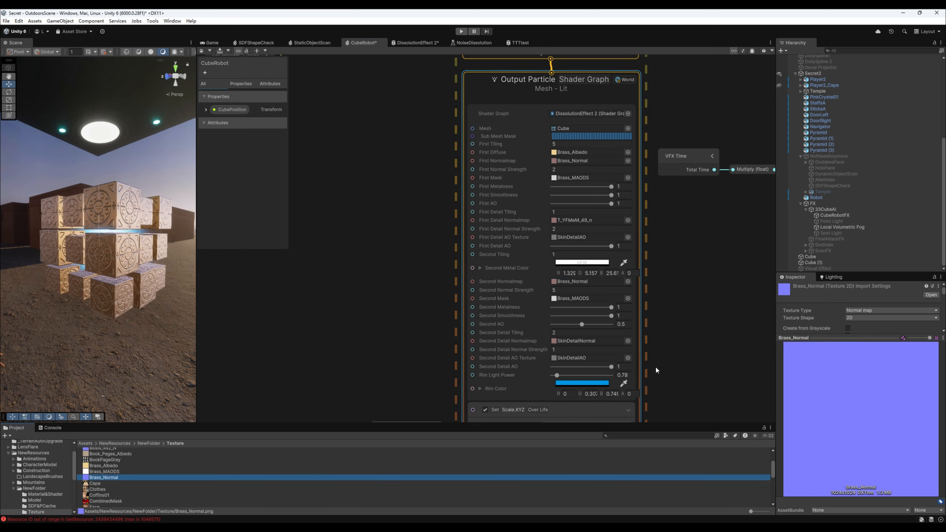
Examine the AnimationCurve node feeding Set Scale.XYZ Over Life, viewing its curve and closing it unchanged
scroll(656, 365, "down", 4)
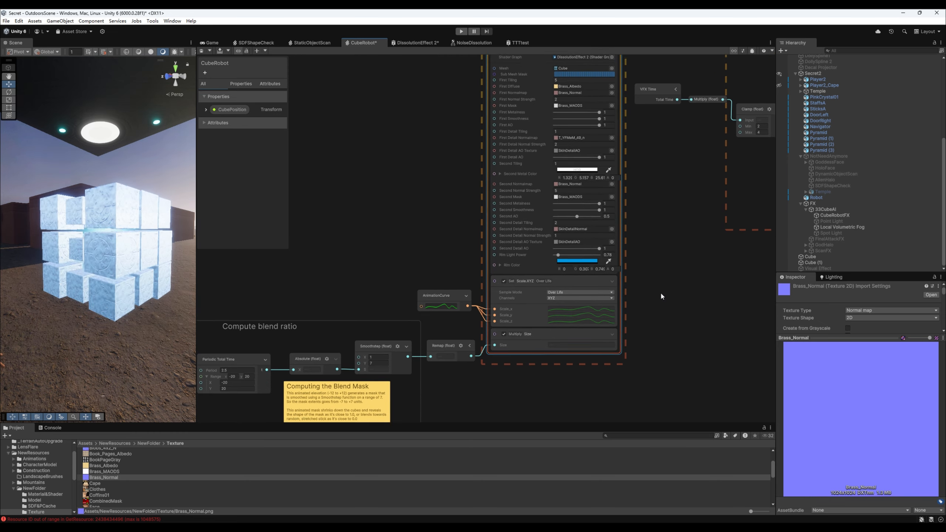
scroll(540, 365, "up", 4)
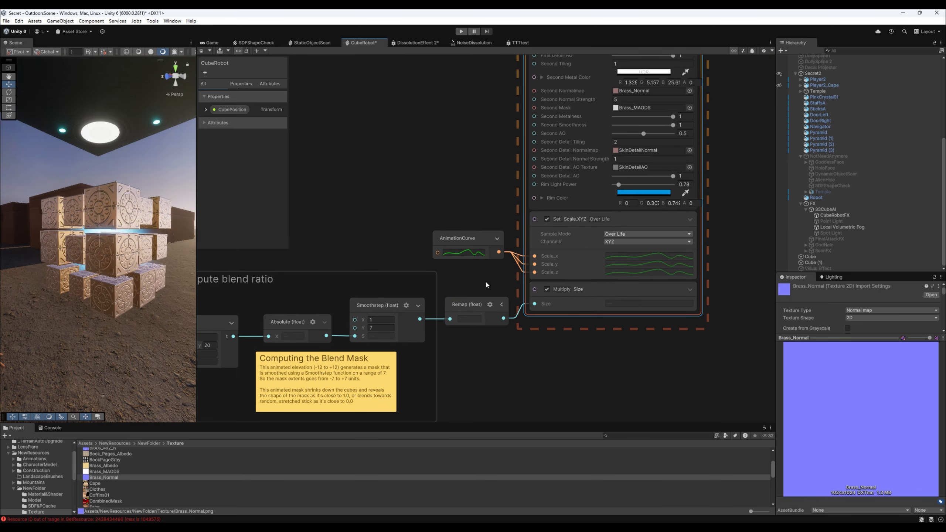
left_click(473, 238)
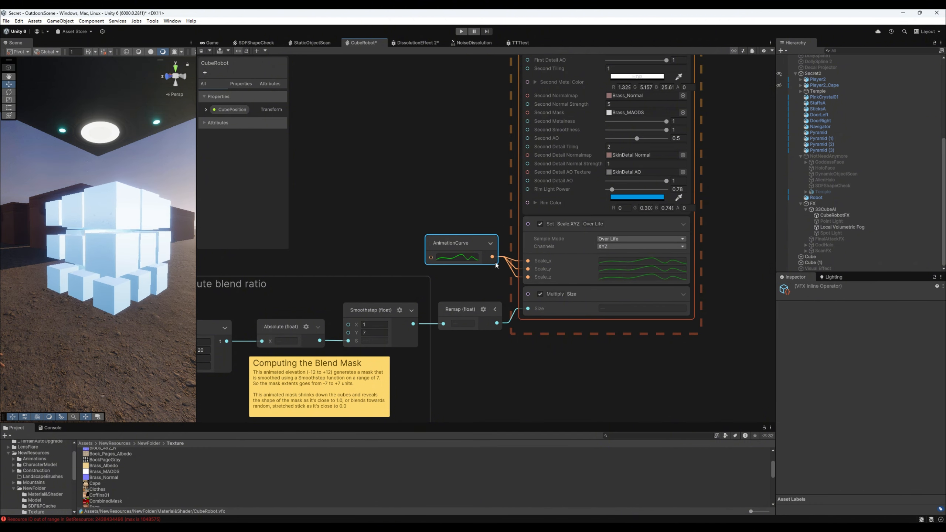
scroll(482, 268, "up", 1)
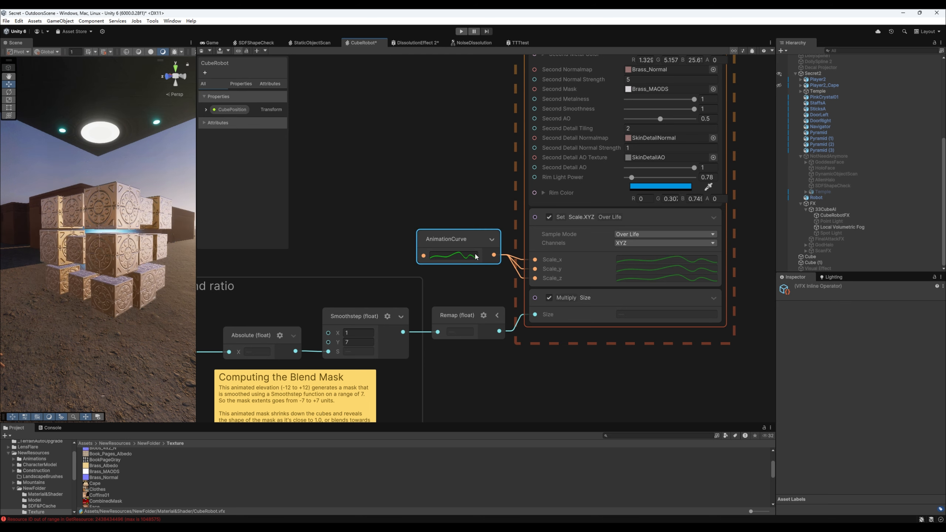
left_click(456, 252)
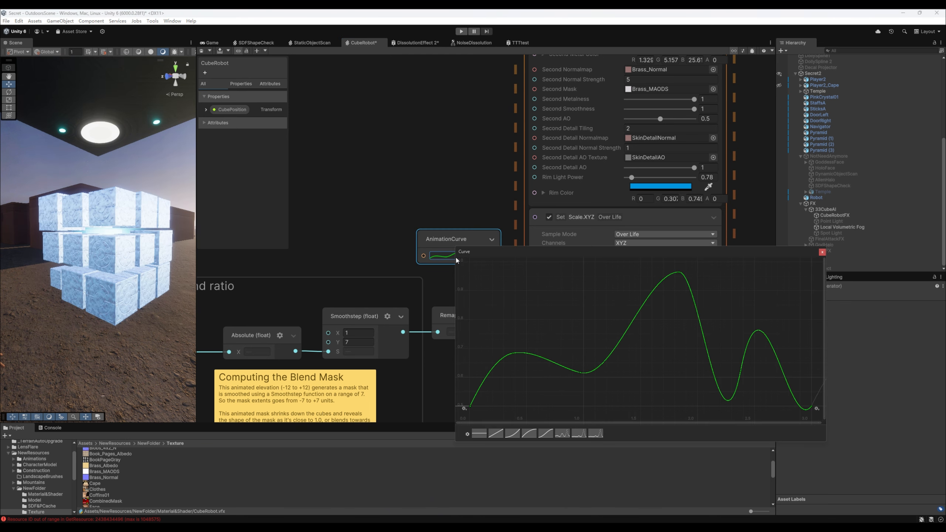
left_click(822, 252)
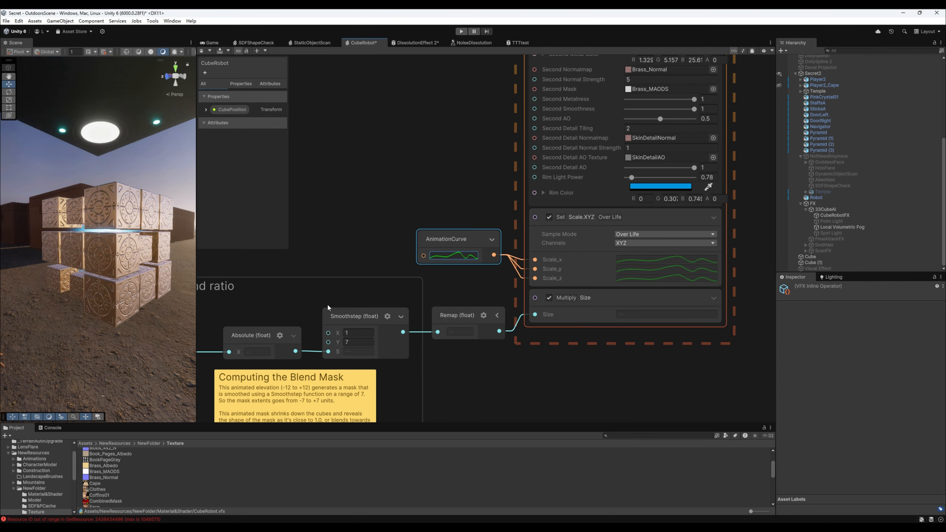
Examine the Compute blend ratio chain from Periodic Total Time through Absolute, Smoothstep and Remap to the Multiply Size block
middle_click_drag(440, 276, 595, 232)
scroll(596, 232, "down", 2)
scroll(451, 241, "up", 1)
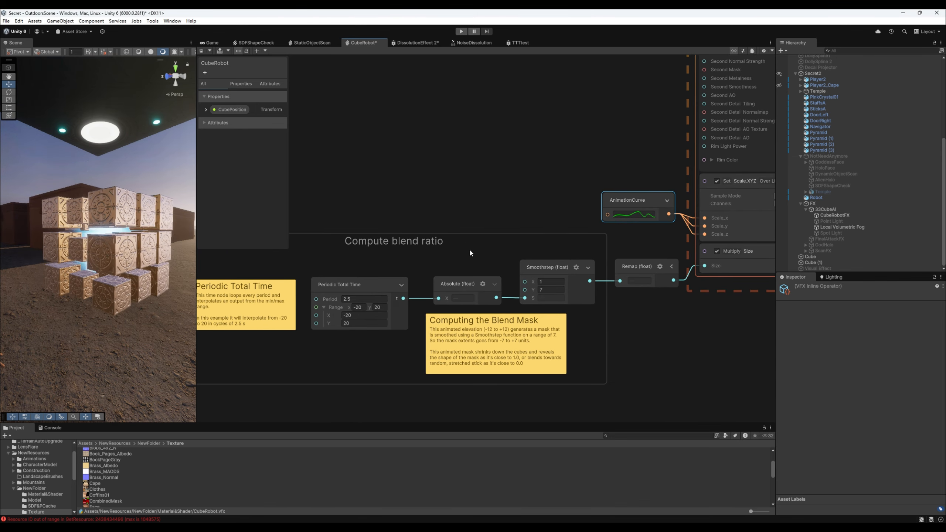
middle_click_drag(470, 249, 443, 252)
left_click(320, 287)
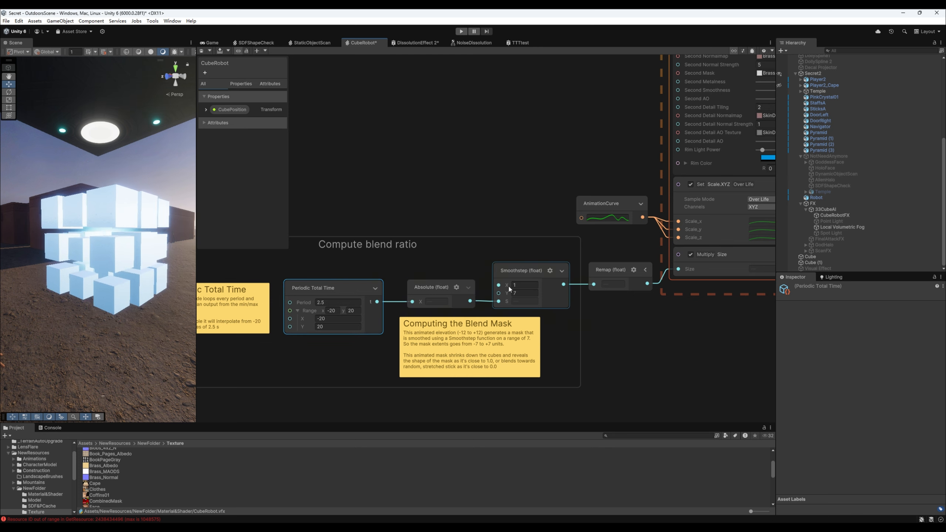
middle_click_drag(610, 310, 548, 320)
left_click(703, 267)
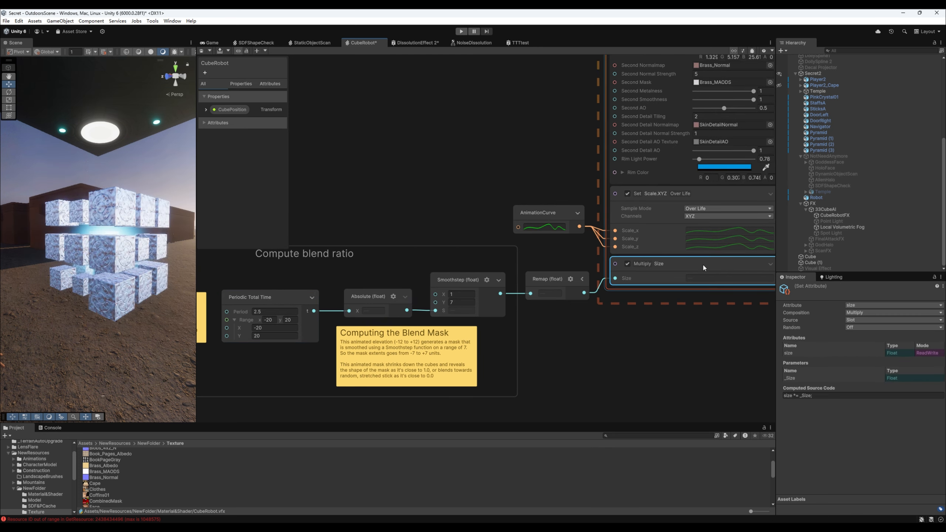
scroll(627, 328, "down", 1)
scroll(636, 339, "up", 4)
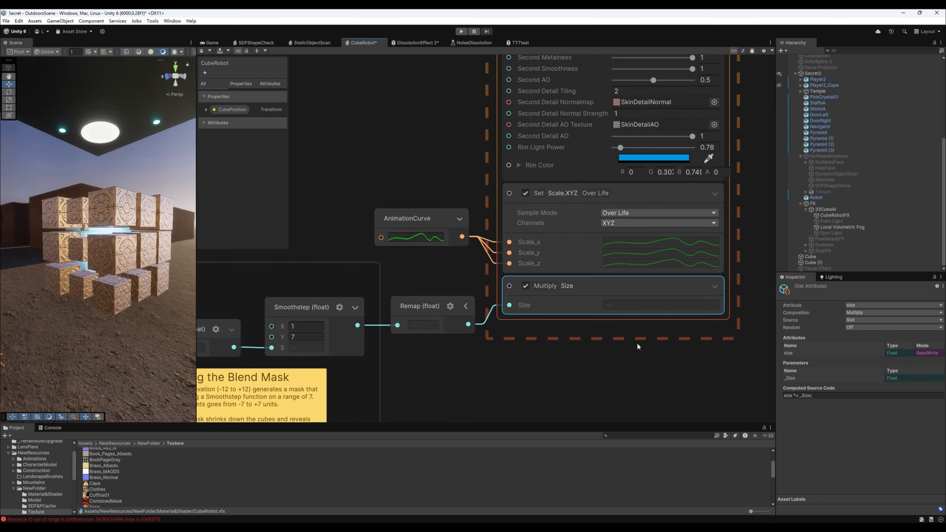
Examine how the CoreLight system's Update Particle position is driven by the CubePosition property
scroll(629, 339, "down", 4)
middle_click_drag(640, 337, 560, 247)
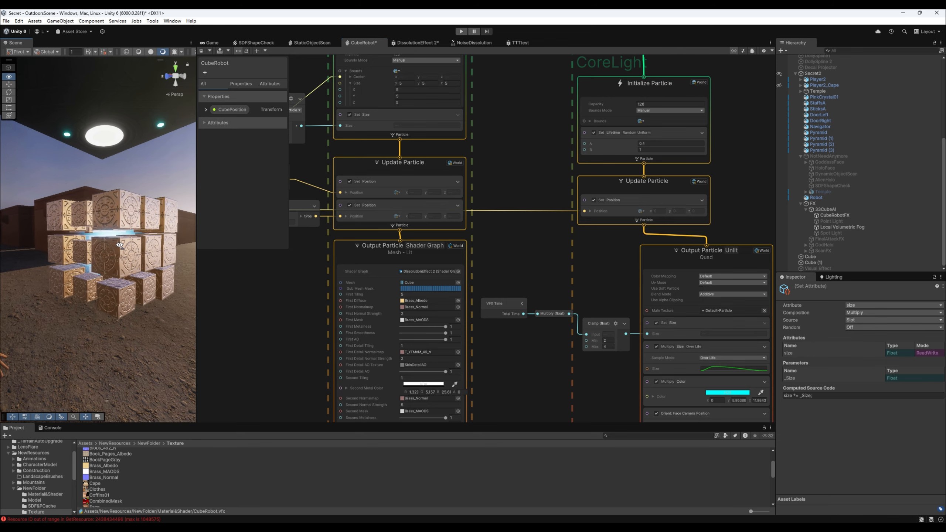
scroll(605, 249, "up", 3)
scroll(594, 271, "down", 5)
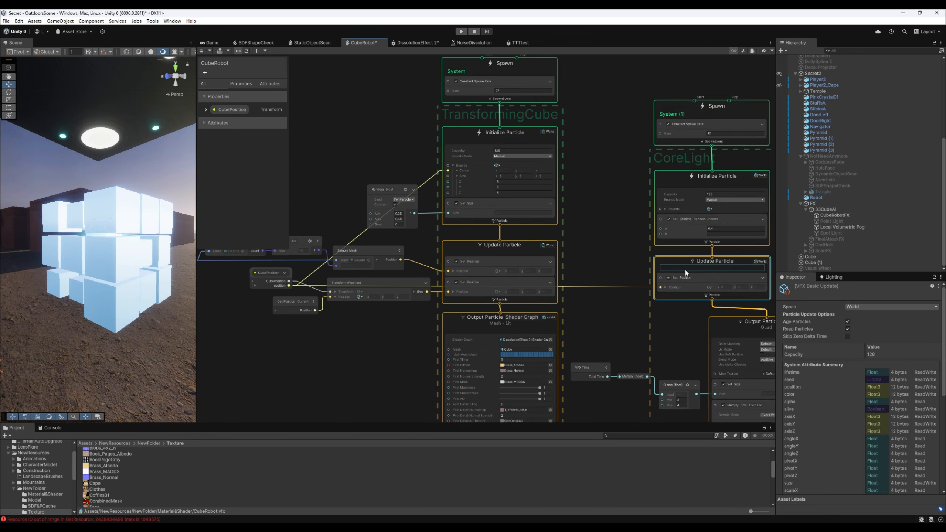
left_click(686, 278)
left_click(274, 275)
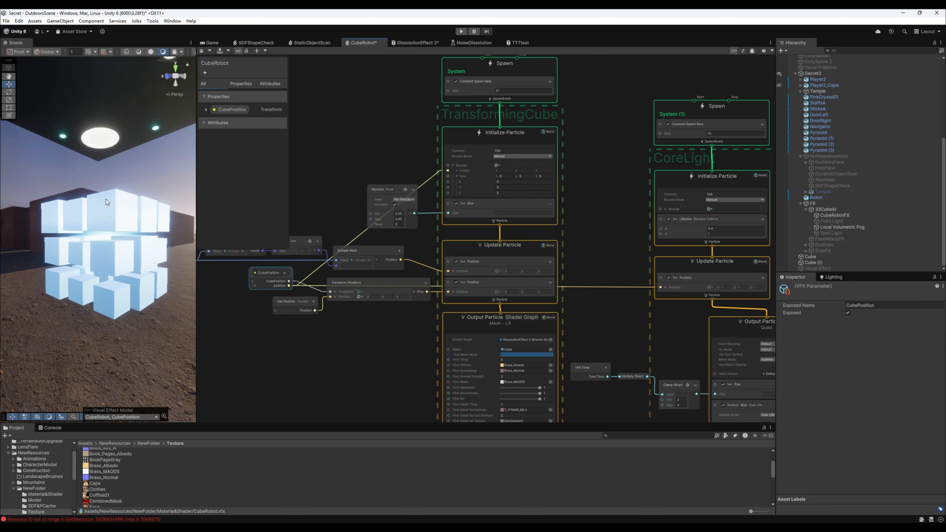
Examine CoreLight's Output Particle Unlit, including the VFX Time, Multiply and Clamp chain feeding Set Size, the color and the camera-facing orientation
middle_click_drag(640, 324, 482, 198)
scroll(596, 262, "up", 3)
middle_click_drag(513, 297, 510, 297)
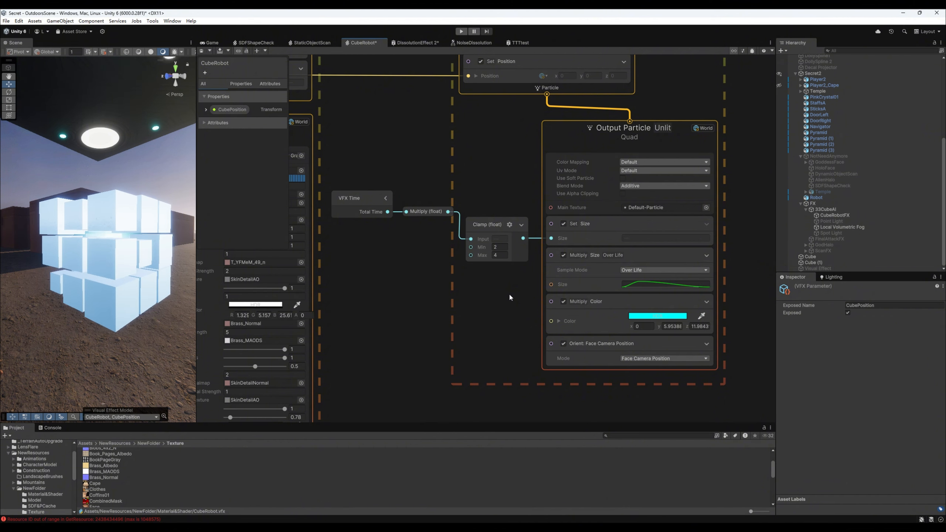
scroll(498, 297, "down", 1)
middle_click_drag(498, 298, 541, 312)
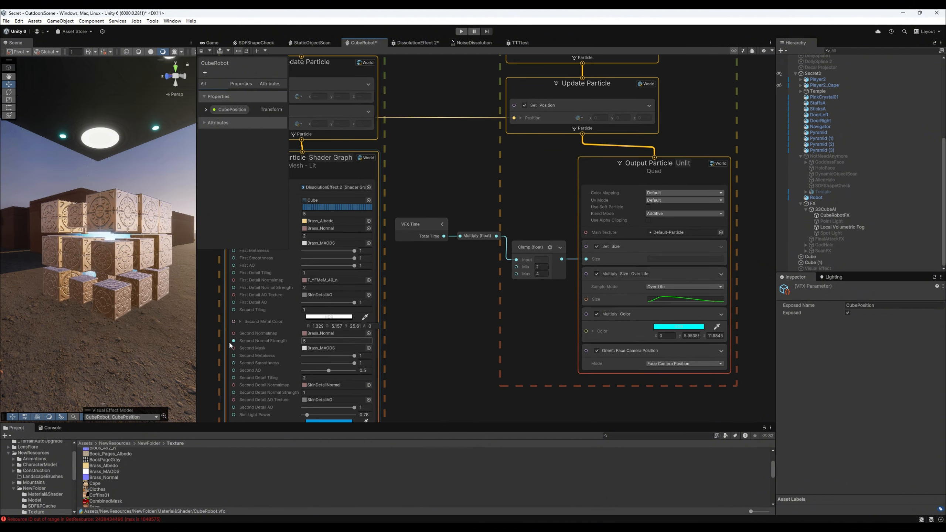
Widen the Scene view and pull the camera back to frame the character beside the cube robot
left_click_drag(195, 347, 519, 338)
mouse_move(412, 328)
right_mouse_down()
mouse_move(363, 323)
mouse_move(452, 321)
mouse_move(421, 320)
right_mouse_up()
key("s")
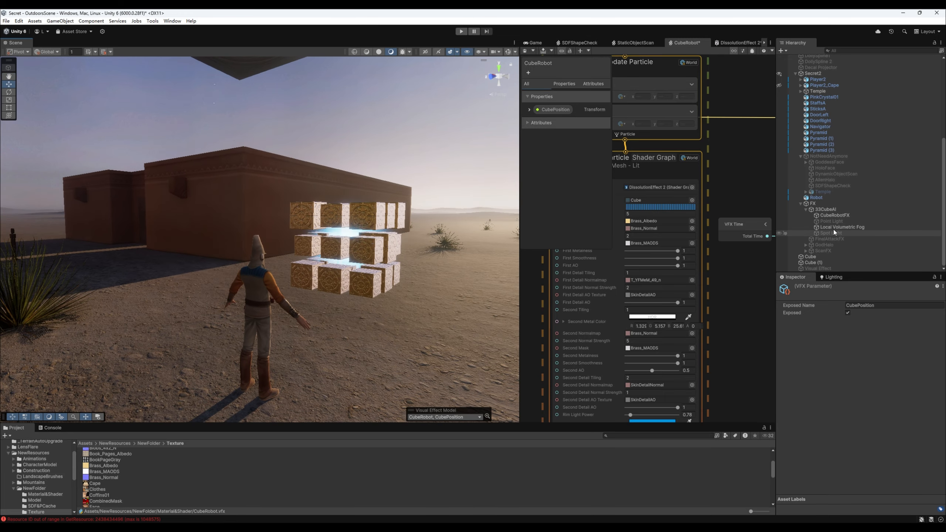
Activate the Point Light and Spot Light objects under 33CubeAI and view their lighting on the cubes and ground
left_click(837, 221)
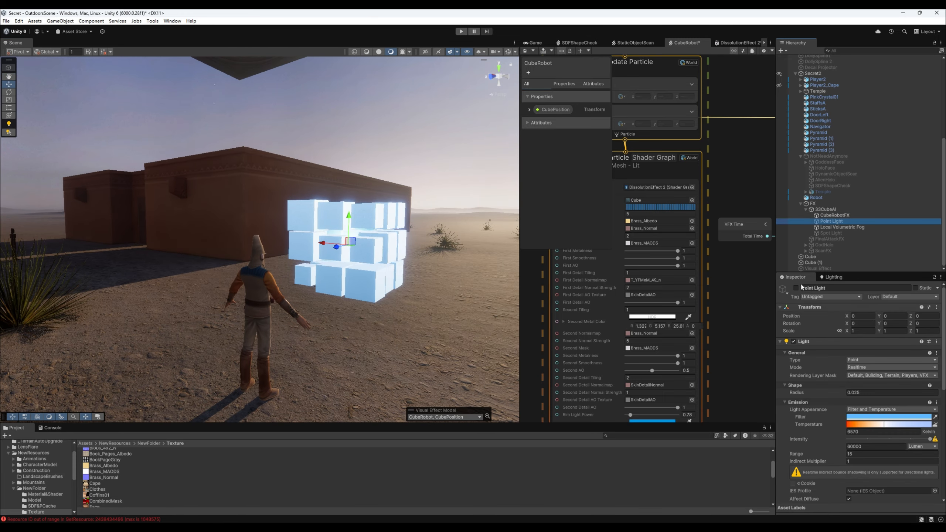
right_click_drag(436, 336, 435, 261)
left_click(830, 233)
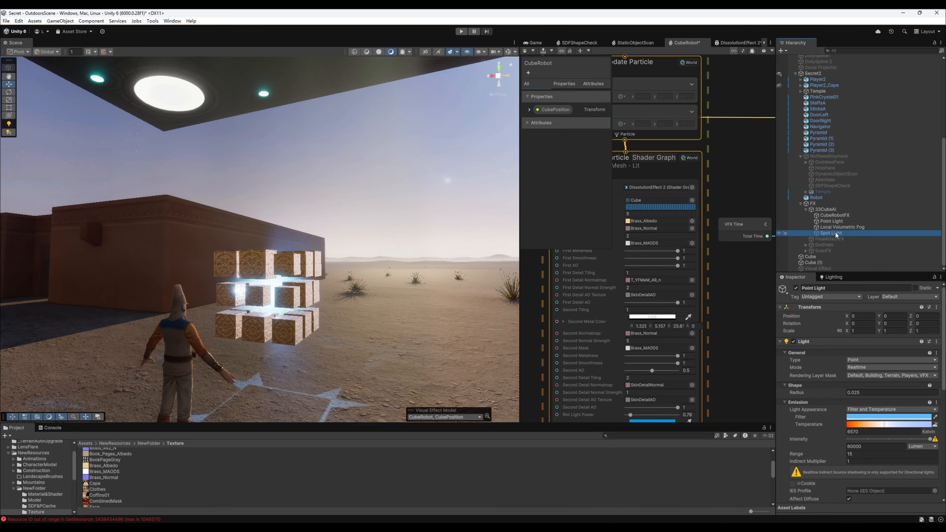
left_click(796, 288)
right_click_drag(346, 298, 347, 272)
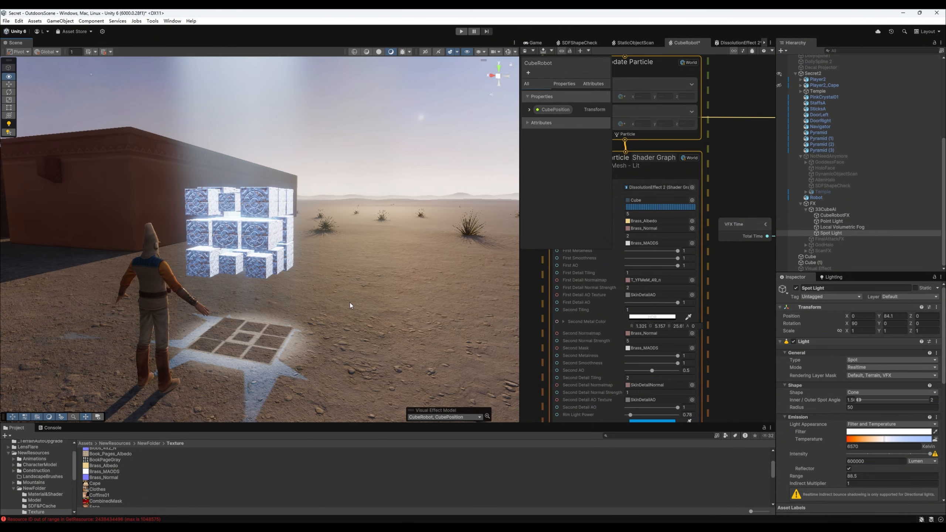
Activate the FinalAttackFX, GodHalo and ScanFX objects under FX, view the combined effects in the scene, and clear the selection
left_click(837, 240)
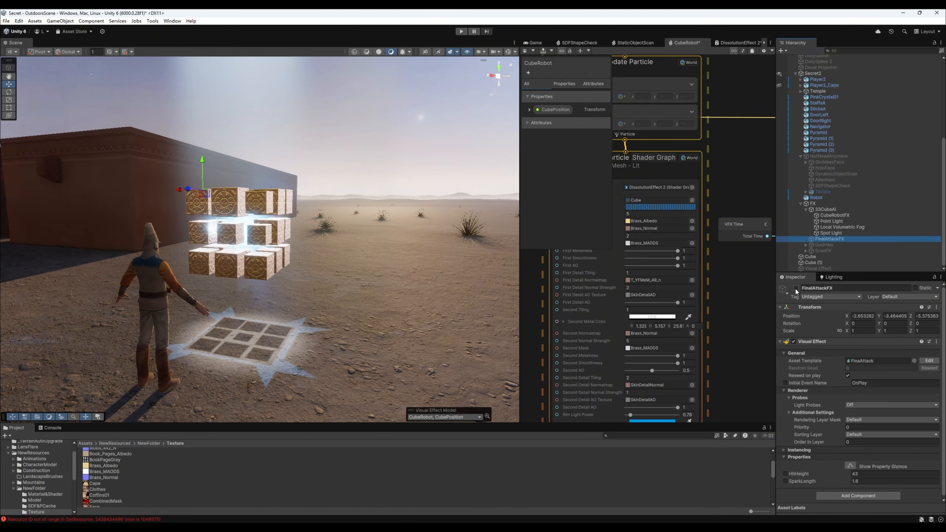
right_click_drag(346, 261, 372, 224)
left_click(434, 319)
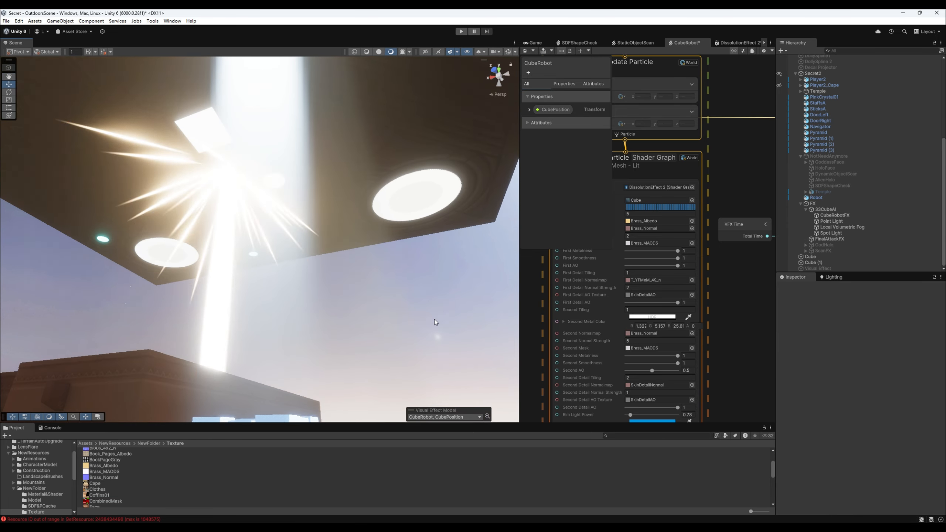
left_click(839, 246)
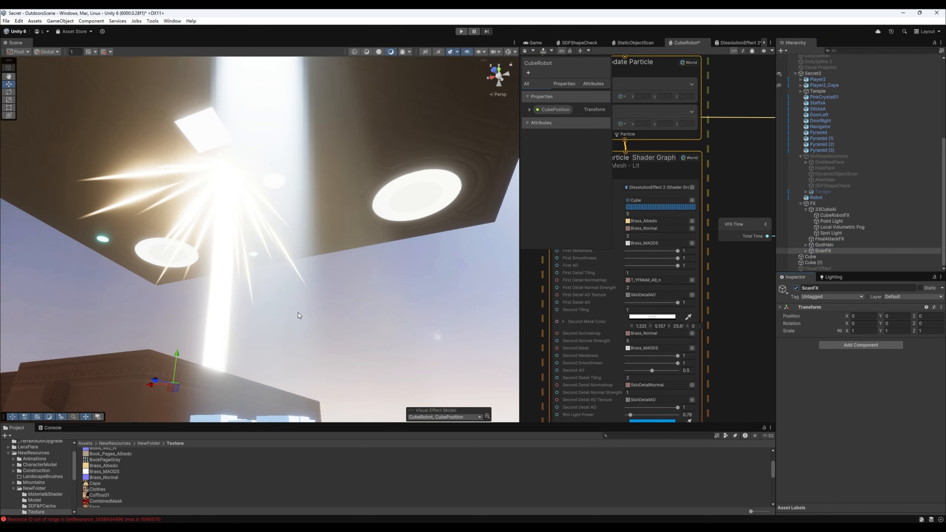
right_click_drag(298, 315, 313, 378)
left_click(335, 355)
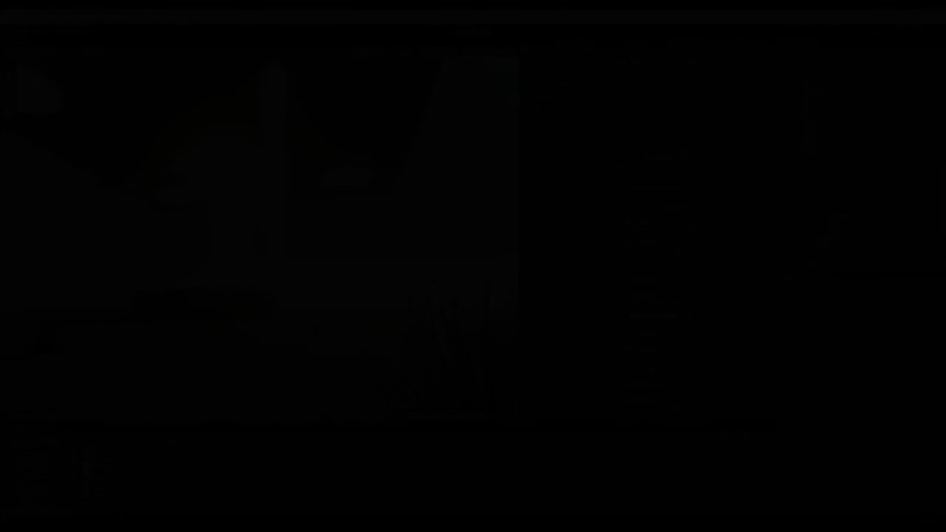